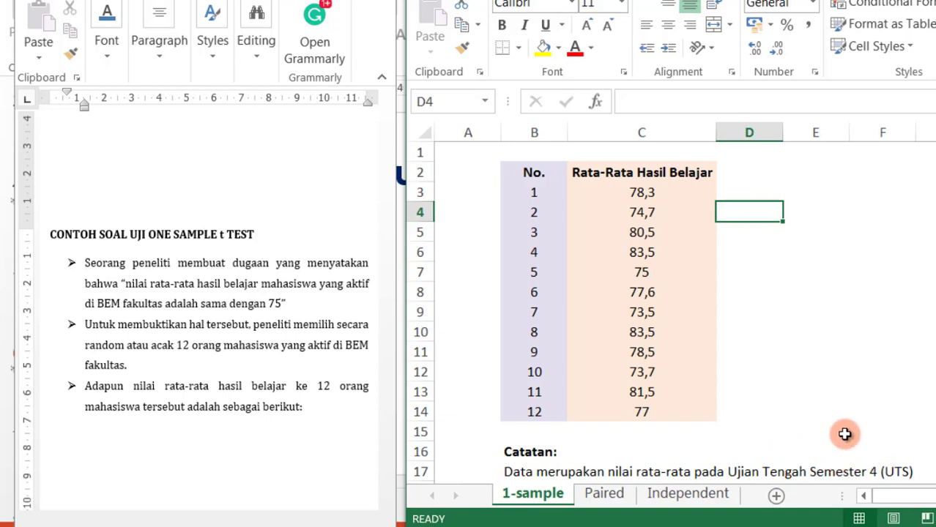
# - Read the SPSS analysis plan, the analysis stages and the normality test decision rules in the Word document alongside the Excel data
pyautogui.click(845, 433)
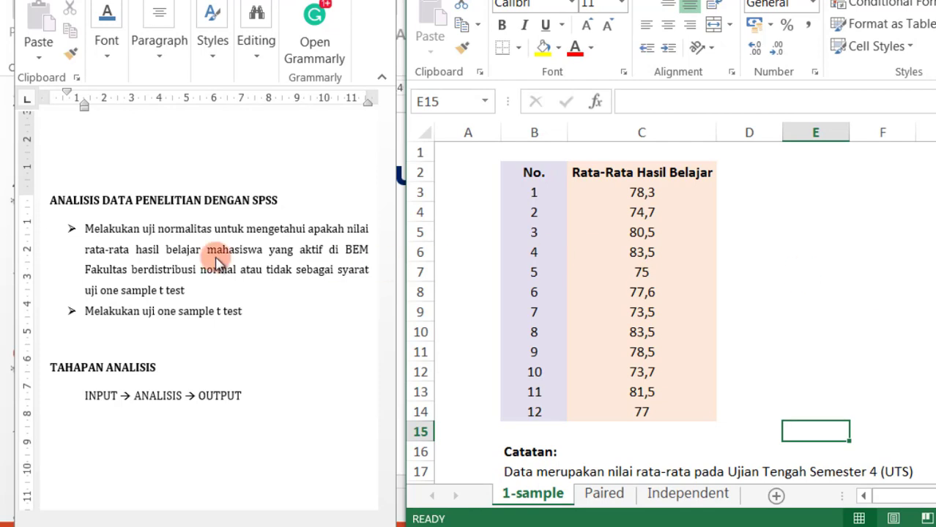
pyautogui.click(238, 287)
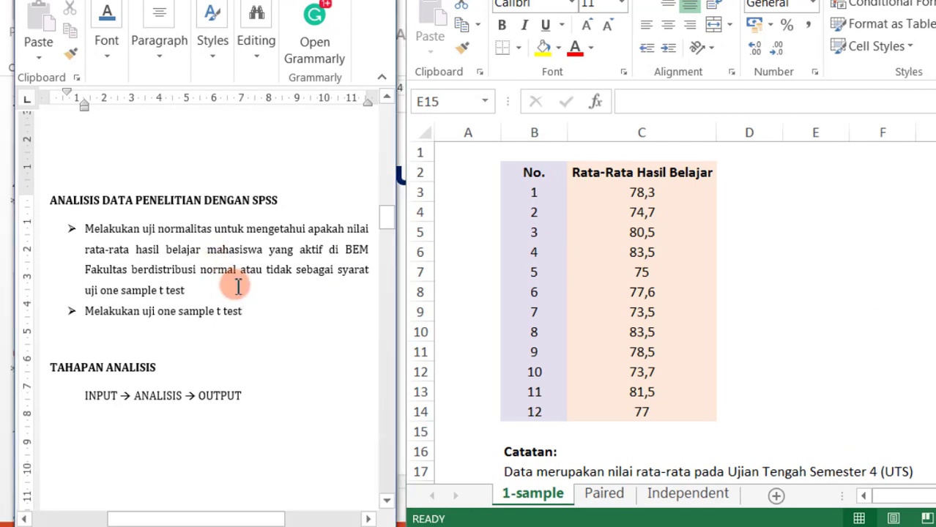
pyautogui.click(253, 296)
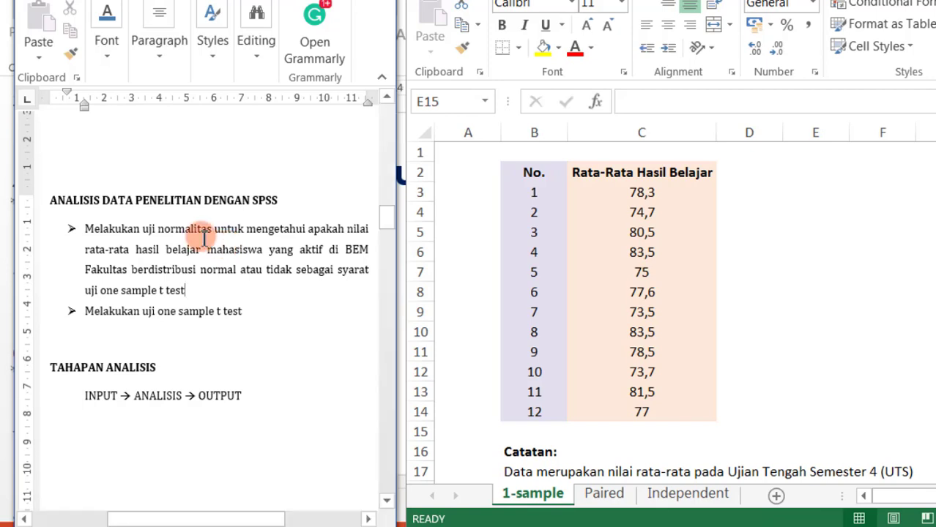
pyautogui.click(280, 232)
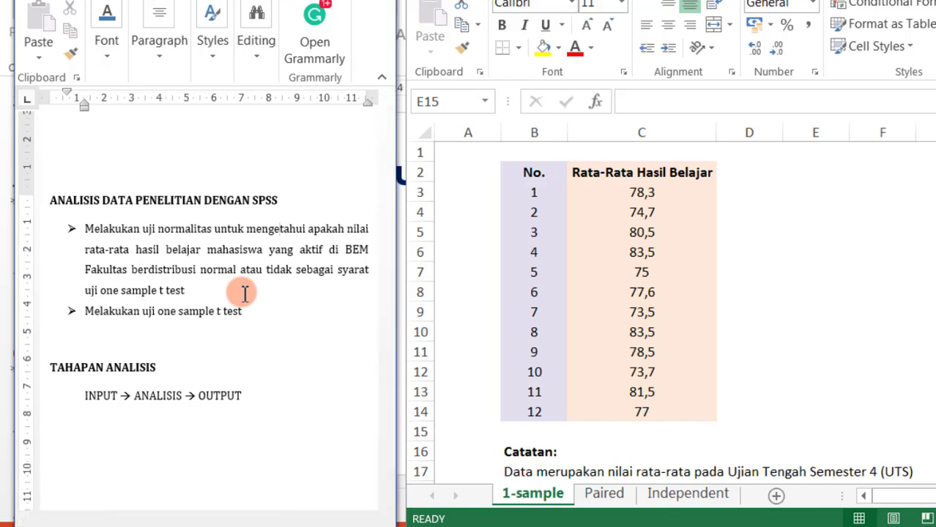
pyautogui.click(245, 293)
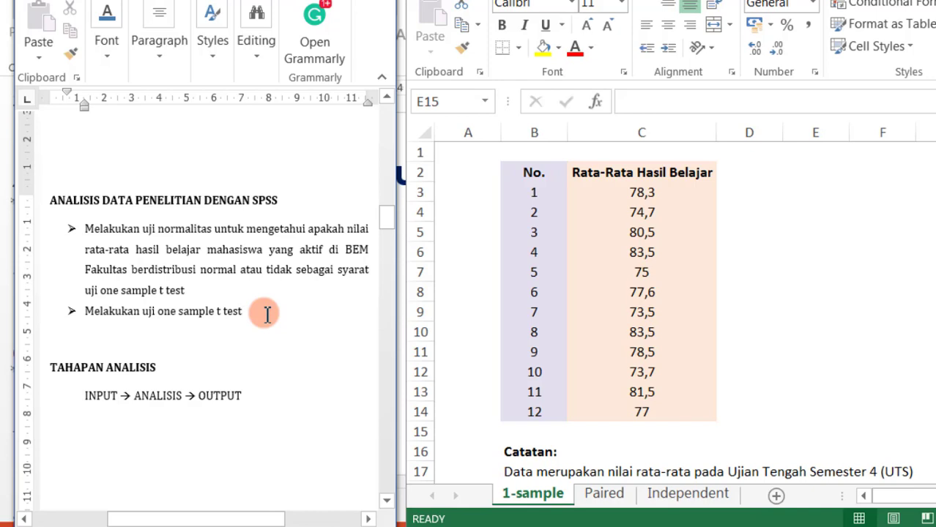
pyautogui.click(182, 371)
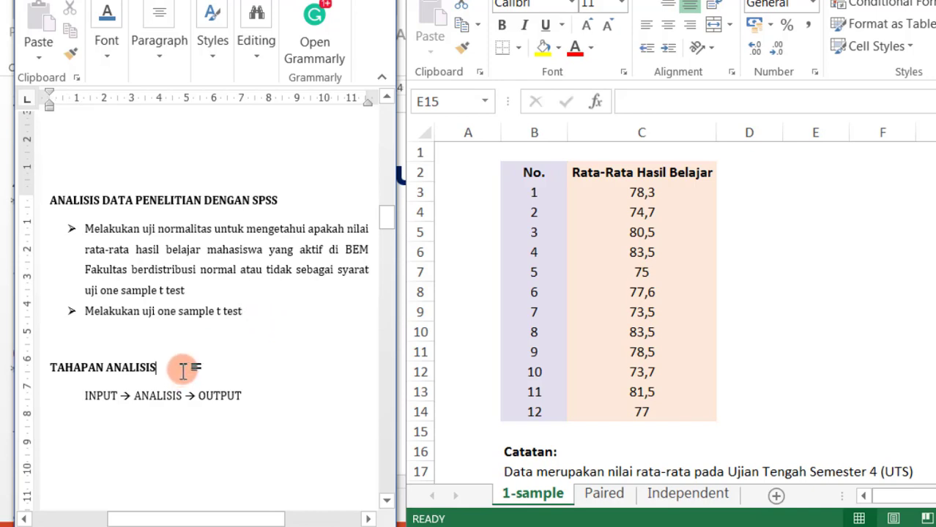
pyautogui.click(120, 417)
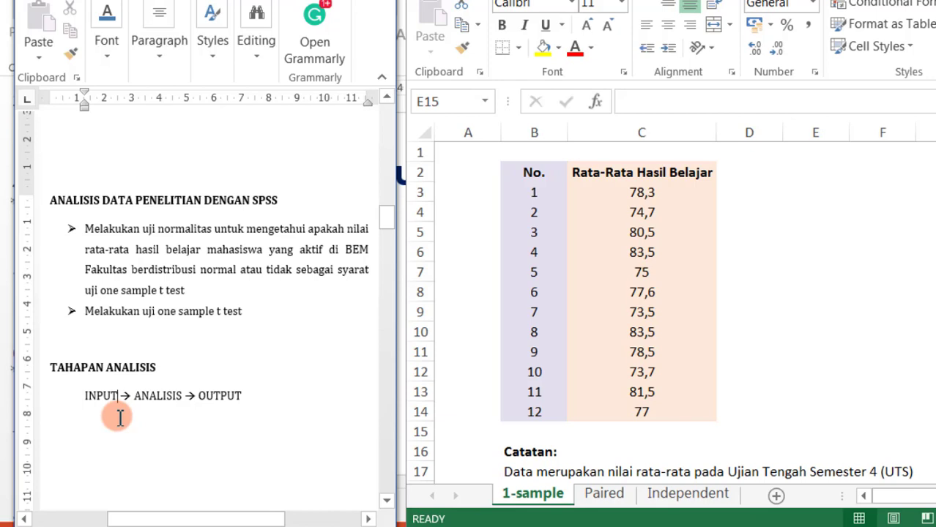
pyautogui.click(607, 391)
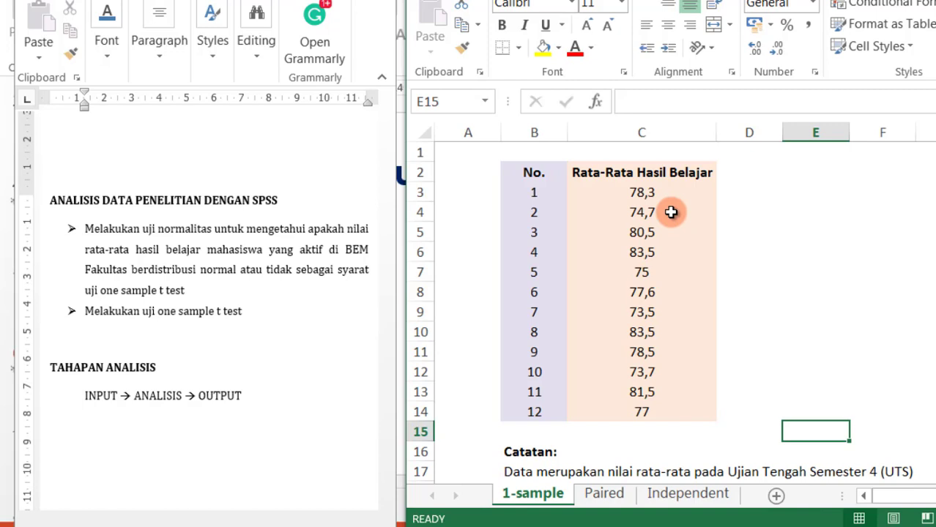
pyautogui.click(185, 399)
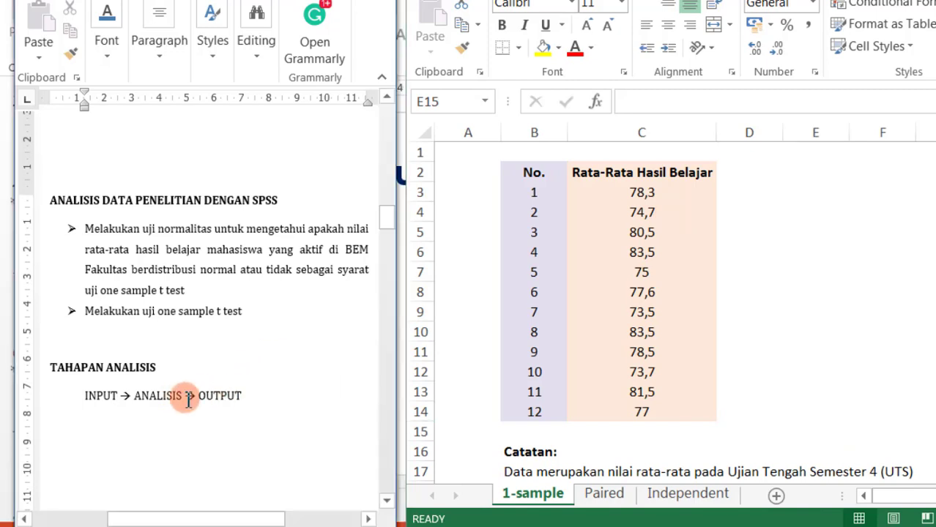
pyautogui.click(247, 399)
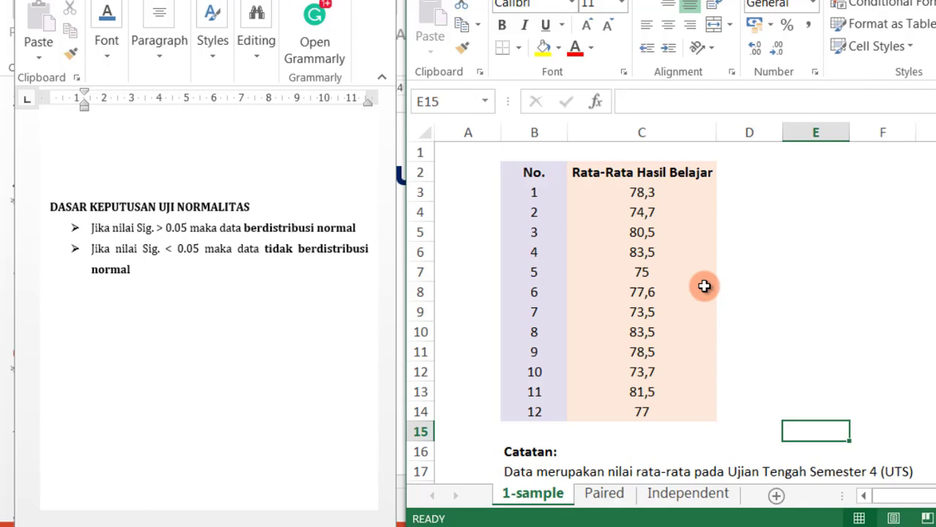
pyautogui.click(788, 304)
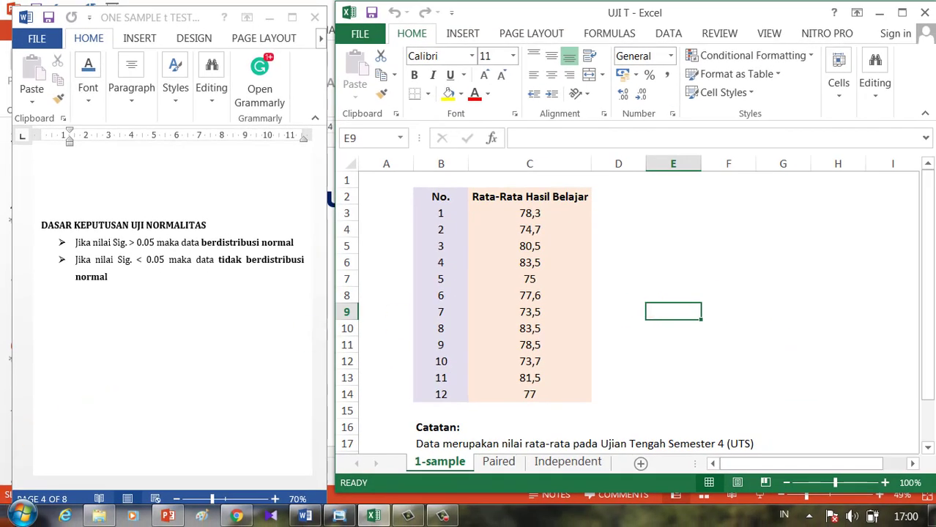
# - Launch IBM SPSS Statistics 22 and dismiss its welcome dialog to work in the empty Data Editor
pyautogui.click(21, 516)
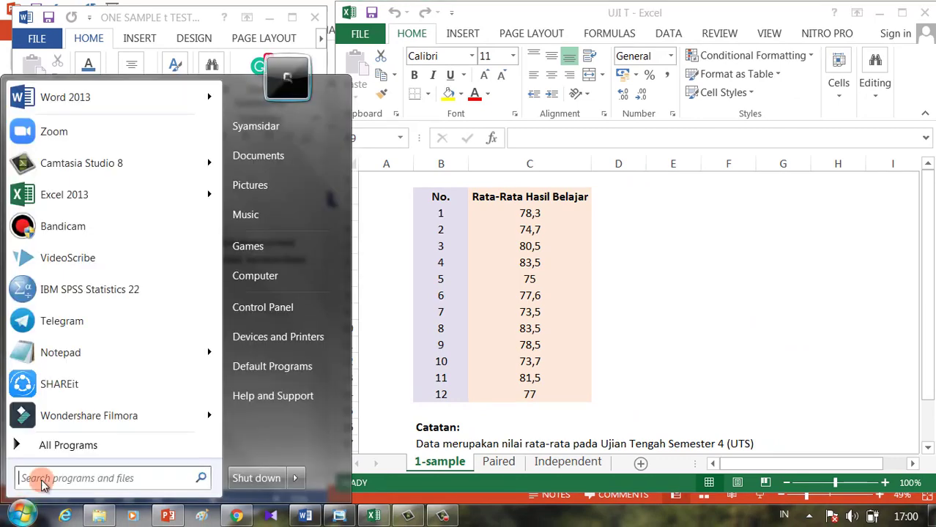
pyautogui.click(113, 291)
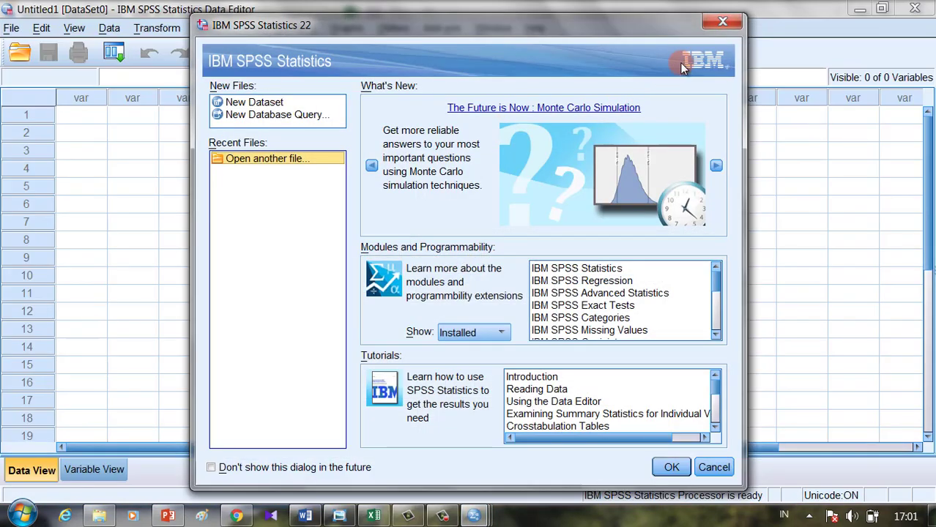
pyautogui.click(722, 26)
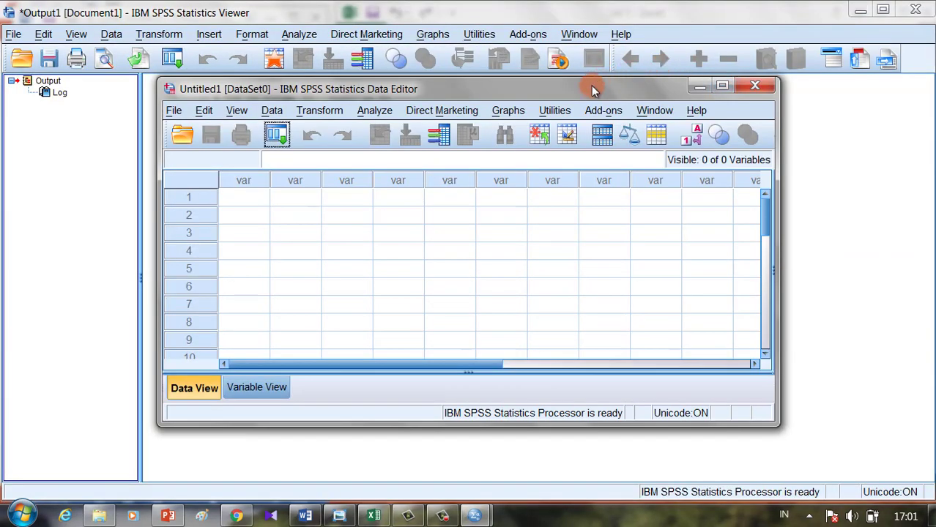
pyautogui.click(562, 181)
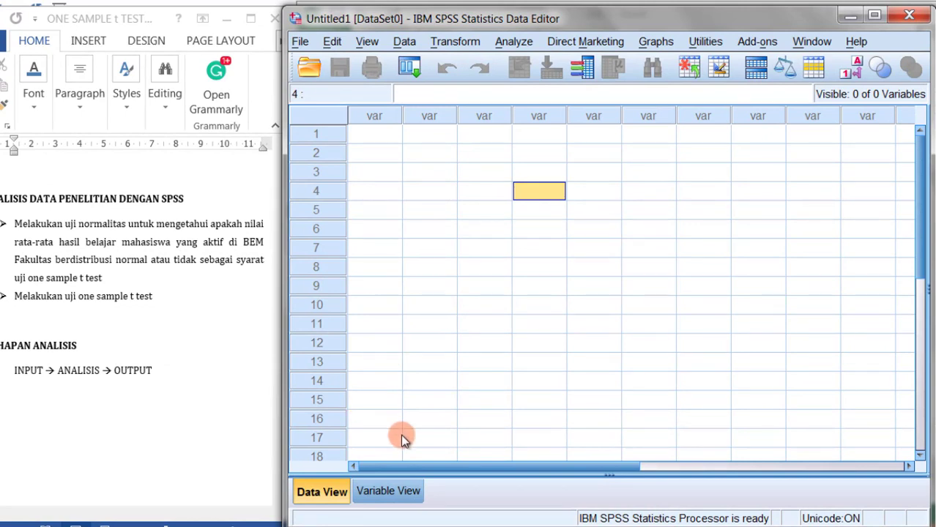
# - Define the first variable in Variable View with the name Hasil
pyautogui.click(394, 491)
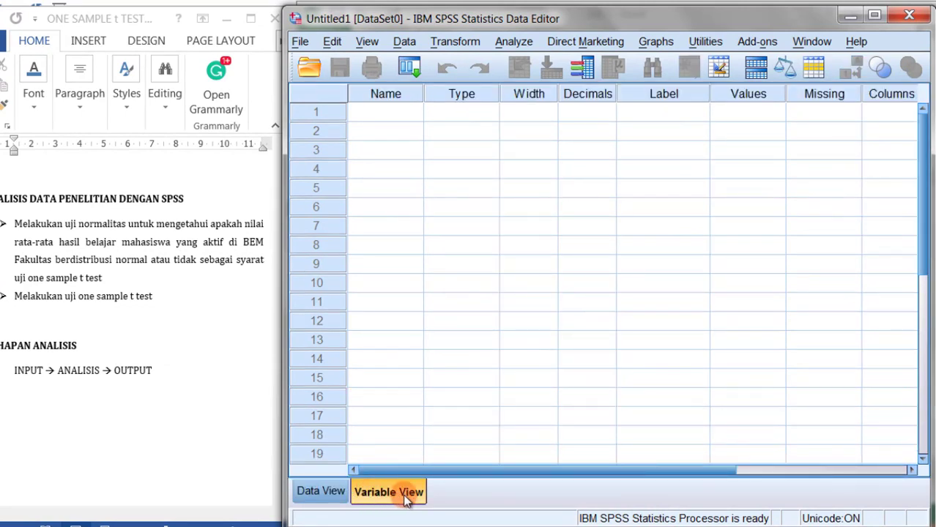
pyautogui.click(392, 97)
pyautogui.click(386, 112)
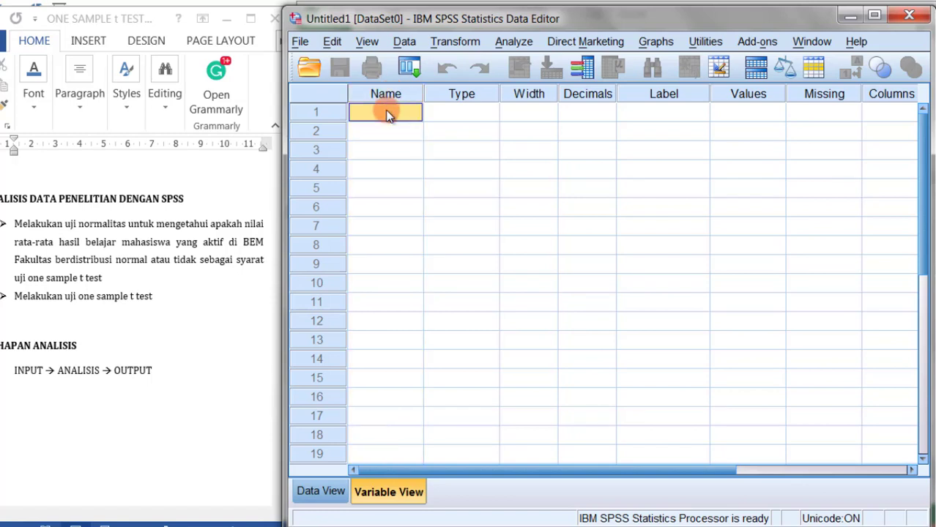
pyautogui.write('Hasil')
pyautogui.click(413, 131)
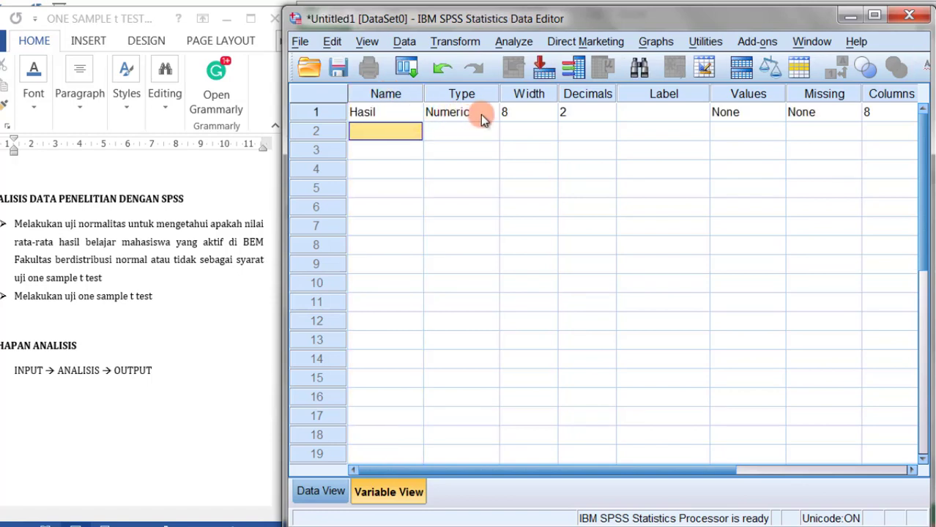
# - Give the Hasil variable the label "Hasil Belajar Mahasiswa"
pyautogui.click(670, 112)
pyautogui.write('H')
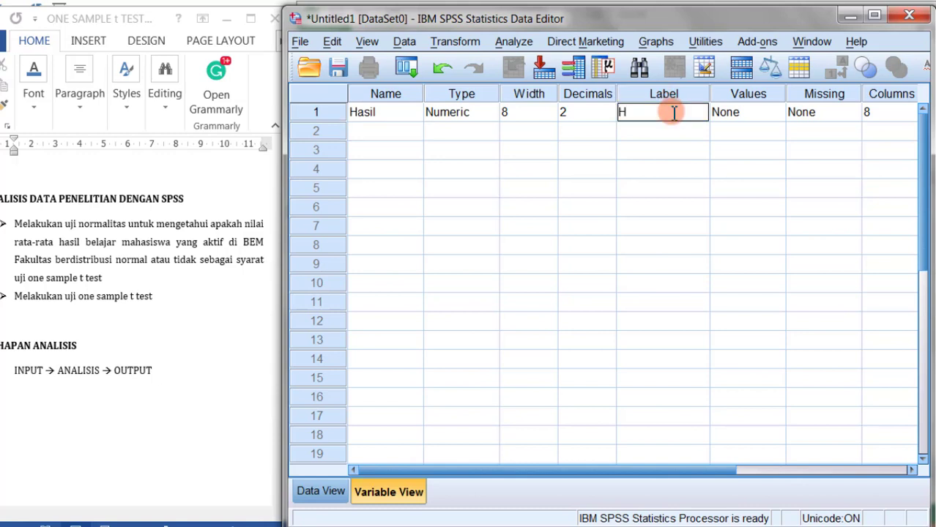
pyautogui.write('asil Belajar Mahasiswa')
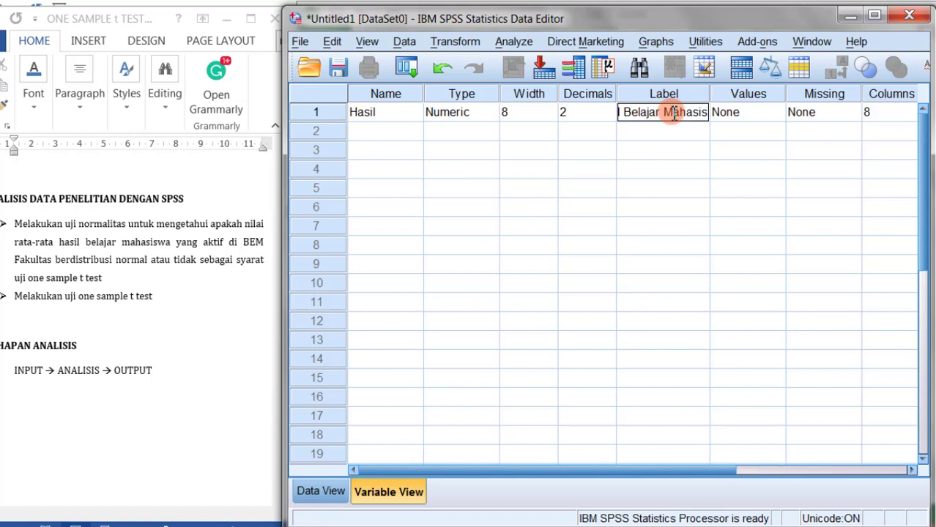
pyautogui.click(637, 170)
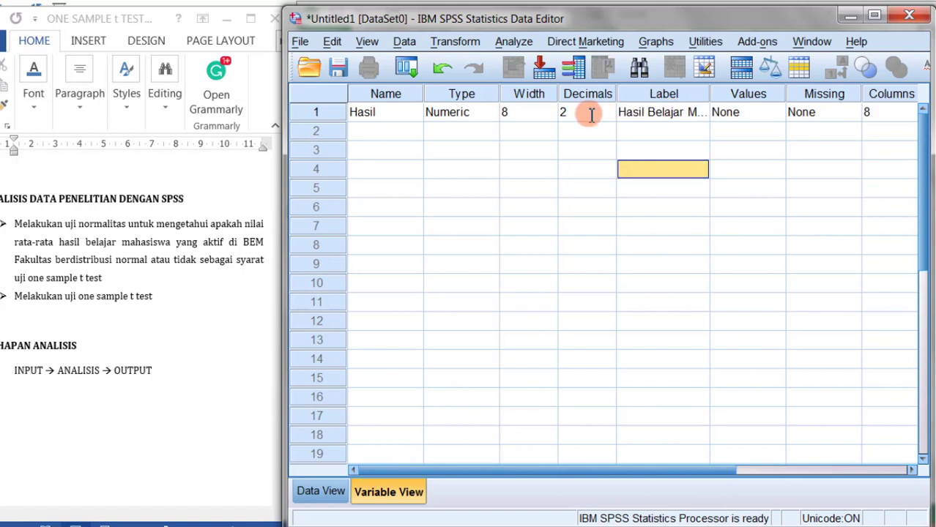
# - Set the Hasil variable's decimals to 1 and compare with the decimal places of the scores in the Excel sheet
pyautogui.click(590, 114)
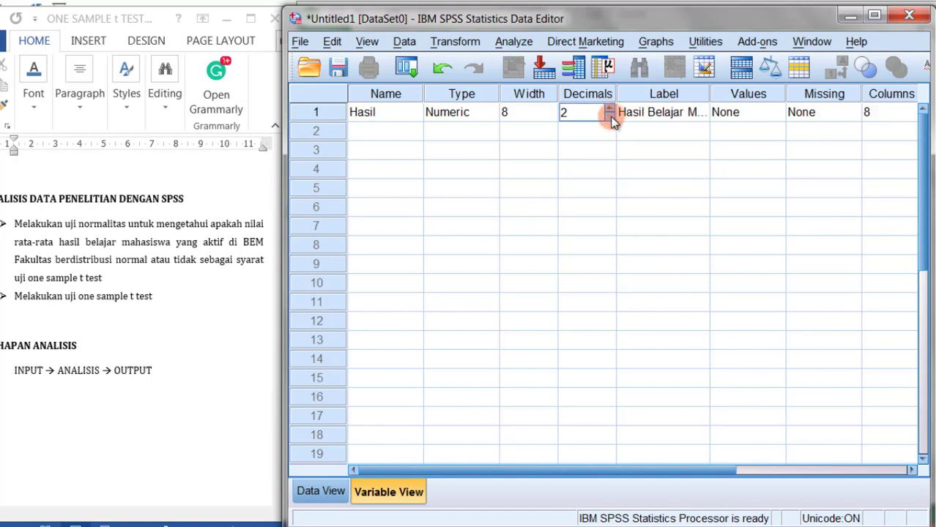
pyautogui.click(609, 116)
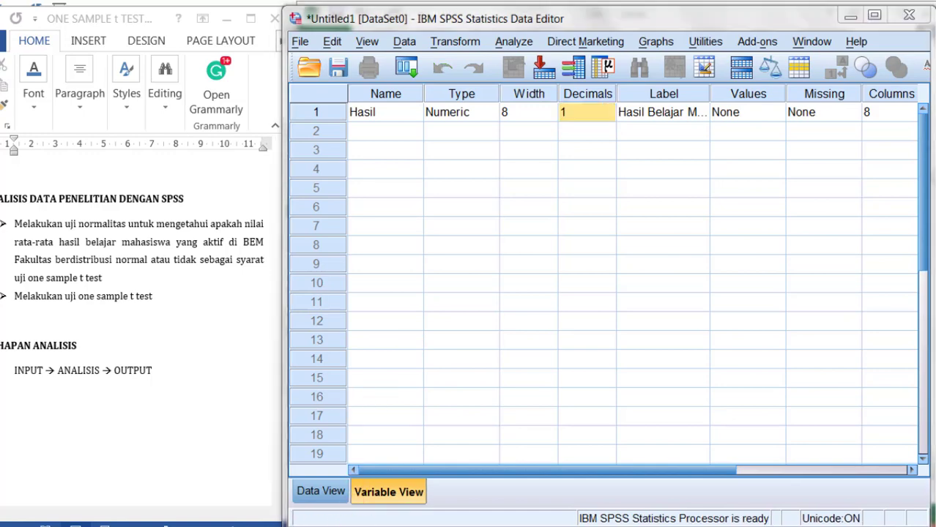
pyautogui.click(344, 522)
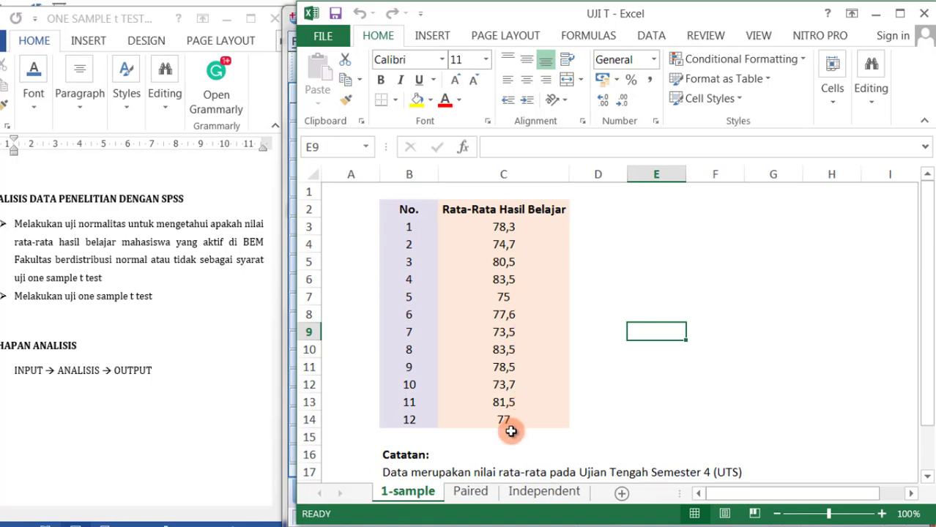
pyautogui.moveTo(450, 524)
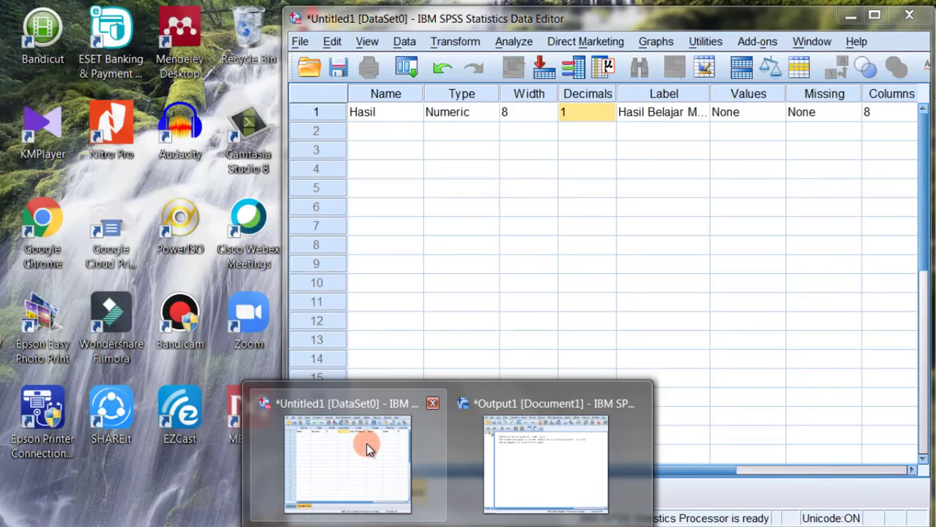
pyautogui.click(368, 449)
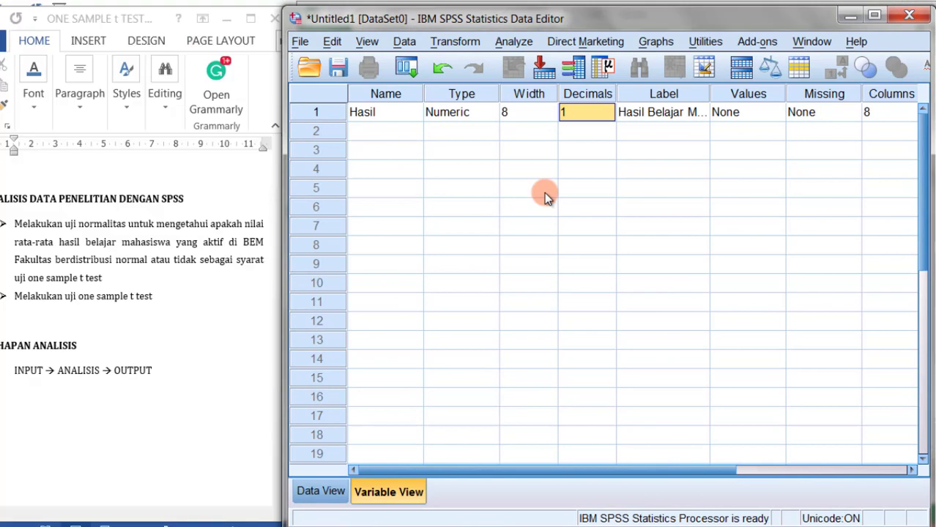
pyautogui.click(658, 150)
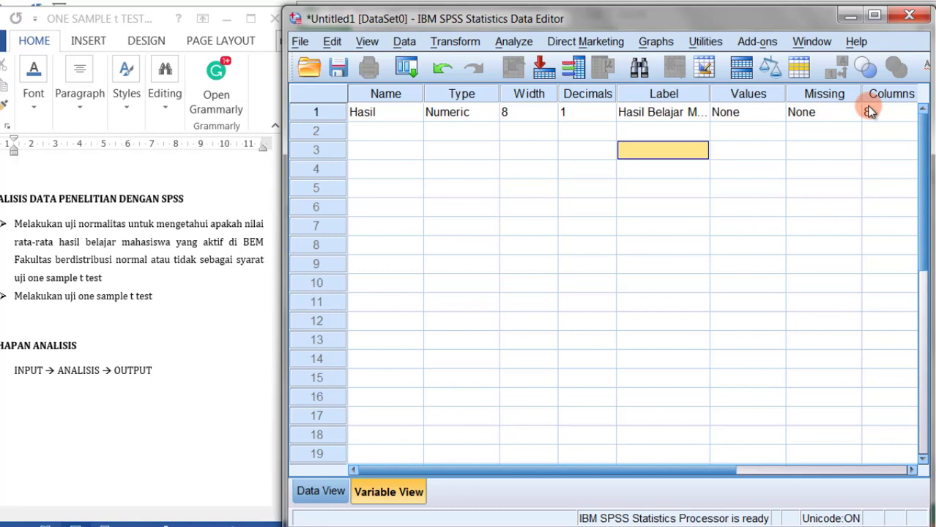
# - Copy the Rata-Rata Hasil Belajar scores in C3:C14 of Excel's 1-sample sheet into the SPSS Hasil column, starting at row 1 of Data View
pyautogui.click(314, 492)
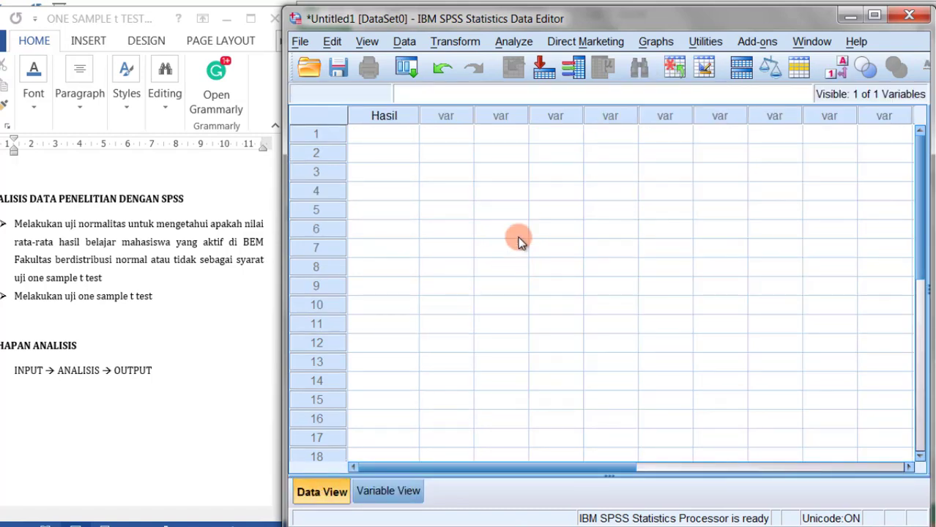
pyautogui.click(390, 133)
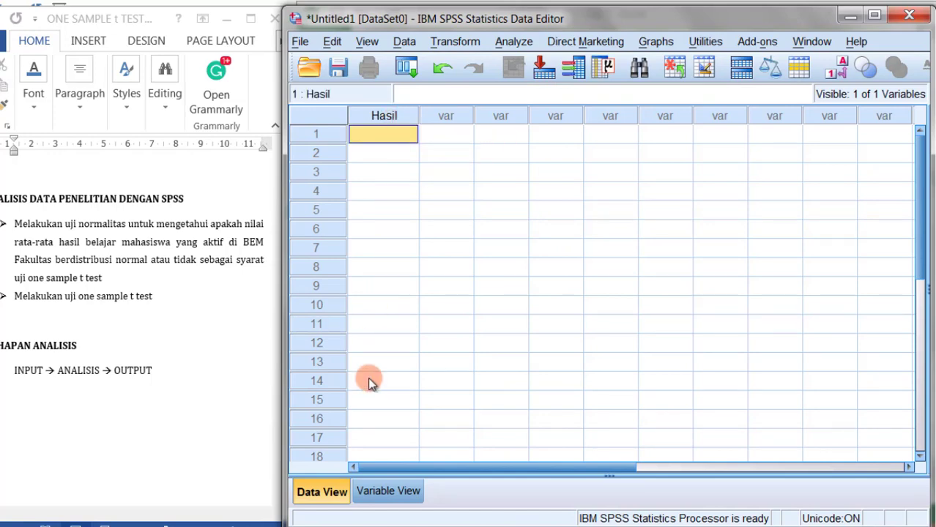
pyautogui.click(359, 526)
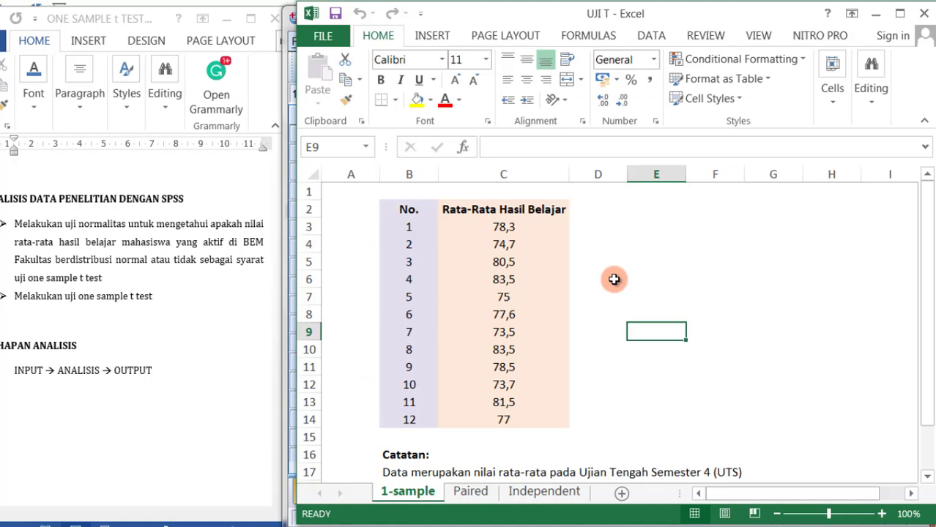
pyautogui.click(614, 280)
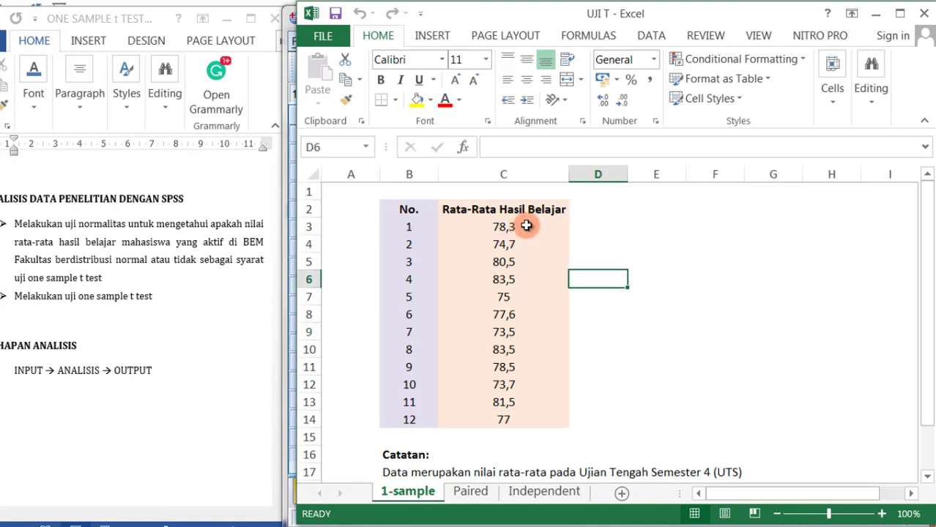
pyautogui.moveTo(527, 226); pyautogui.dragTo(529, 264)
pyautogui.moveTo(529, 313); pyautogui.dragTo(530, 416)
pyautogui.hotkey('ctrl', 'c')
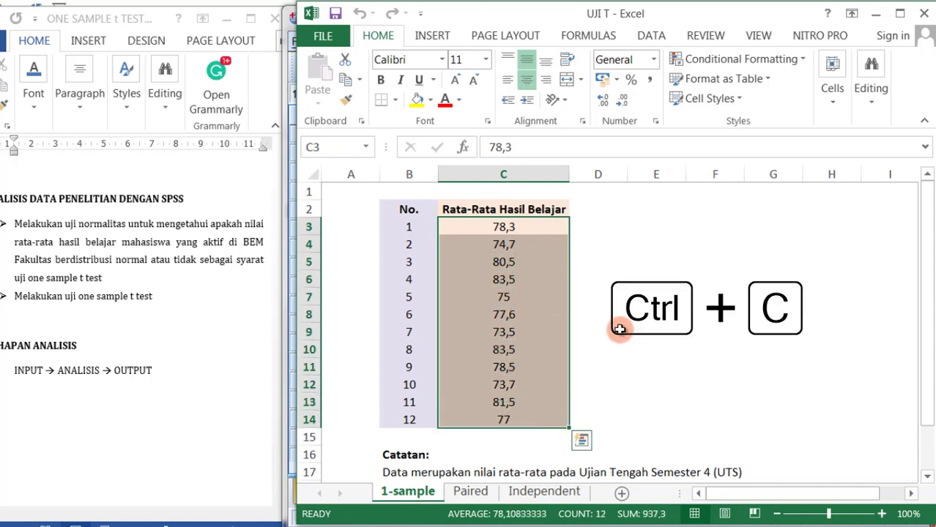
pyautogui.click(447, 522)
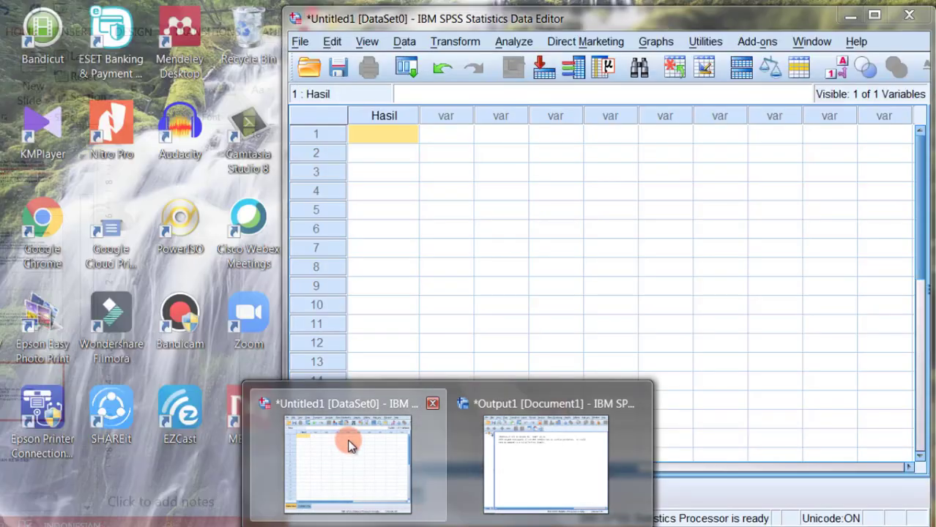
pyautogui.click(350, 445)
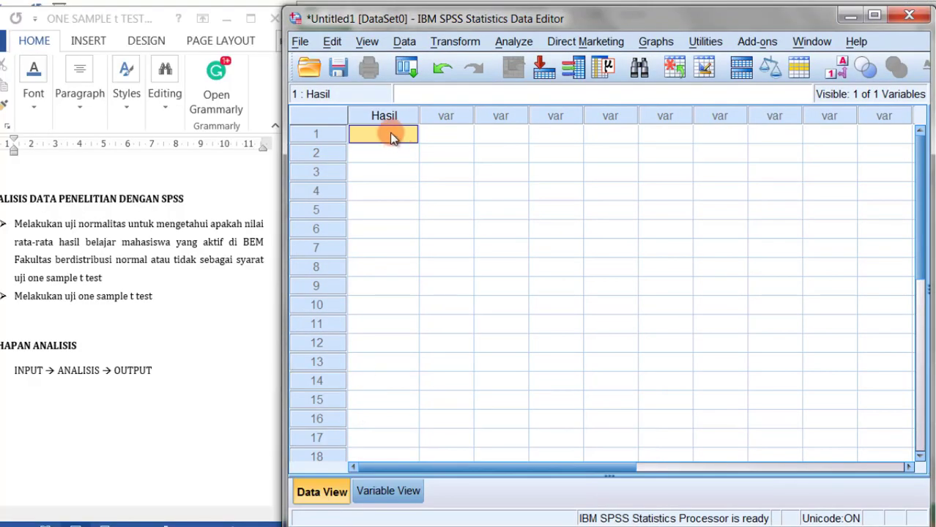
pyautogui.hotkey('ctrl', 'v')
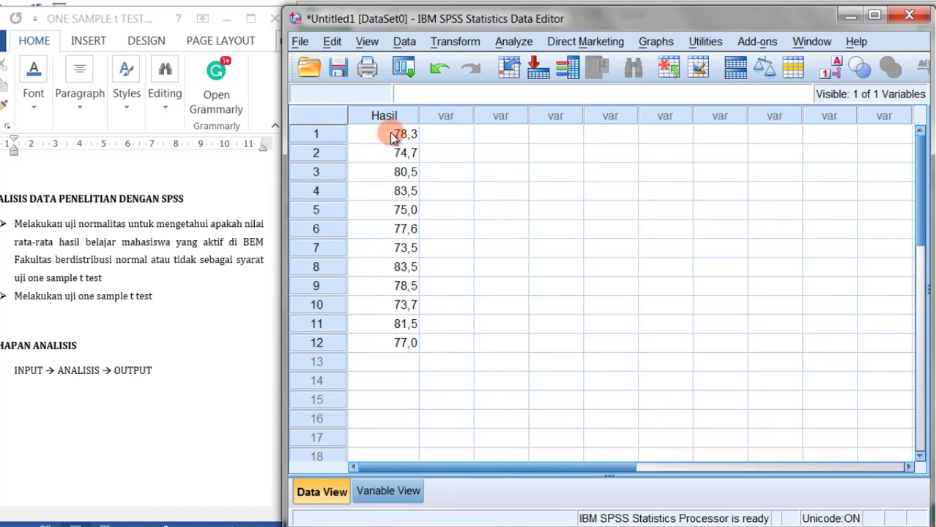
# - Start an Explore analysis with Hasil Belajar Mahasiswa as the dependent variable
pyautogui.click(493, 189)
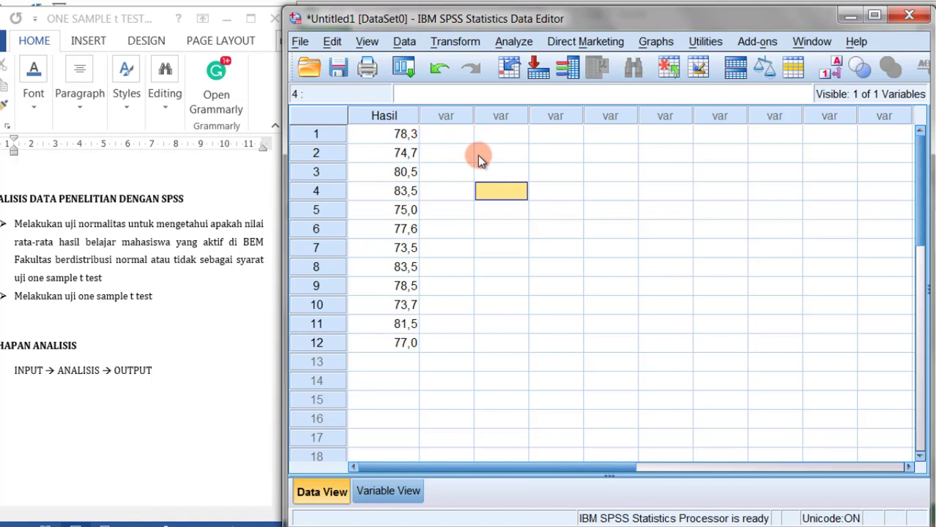
pyautogui.click(90, 230)
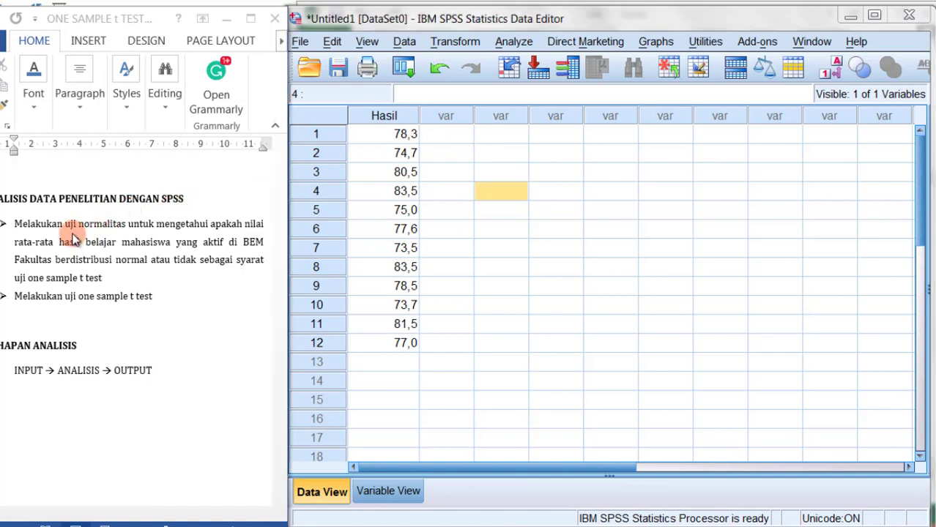
pyautogui.click(484, 154)
pyautogui.click(511, 43)
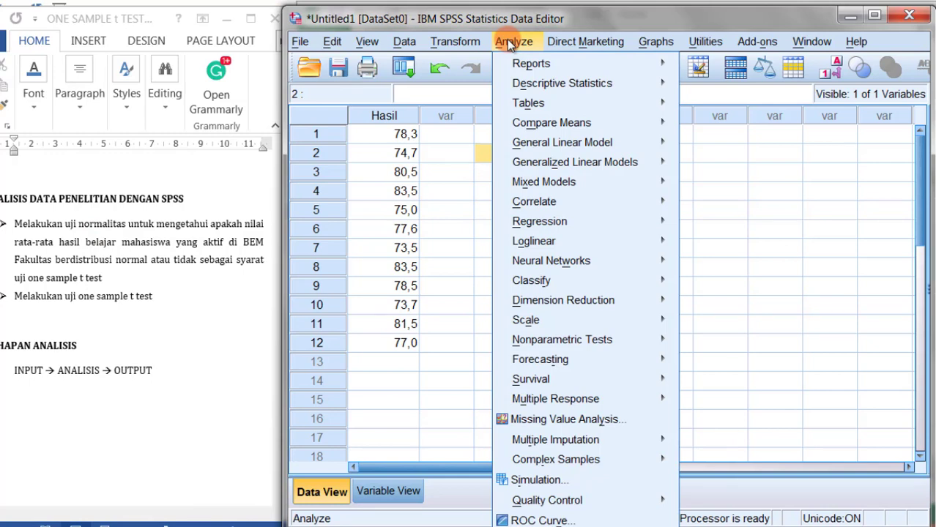
pyautogui.moveTo(586, 85)
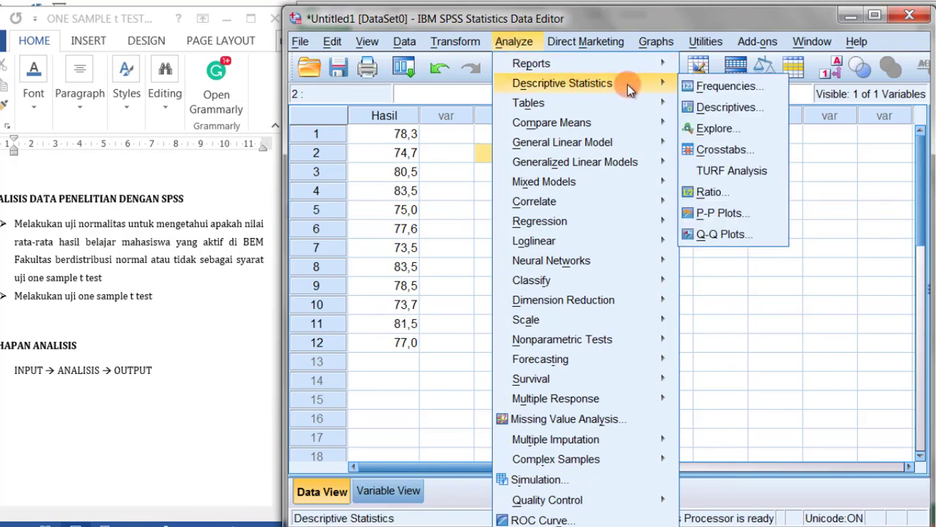
pyautogui.click(770, 128)
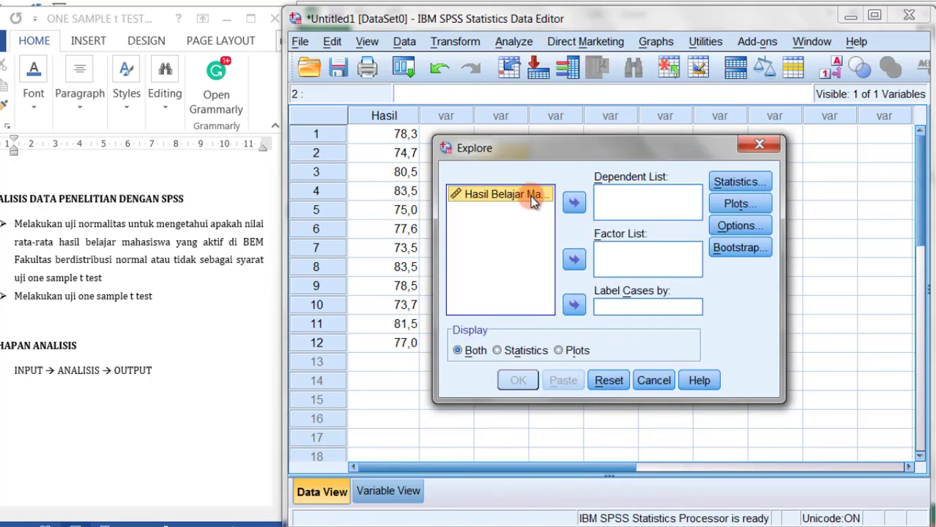
pyautogui.click(577, 207)
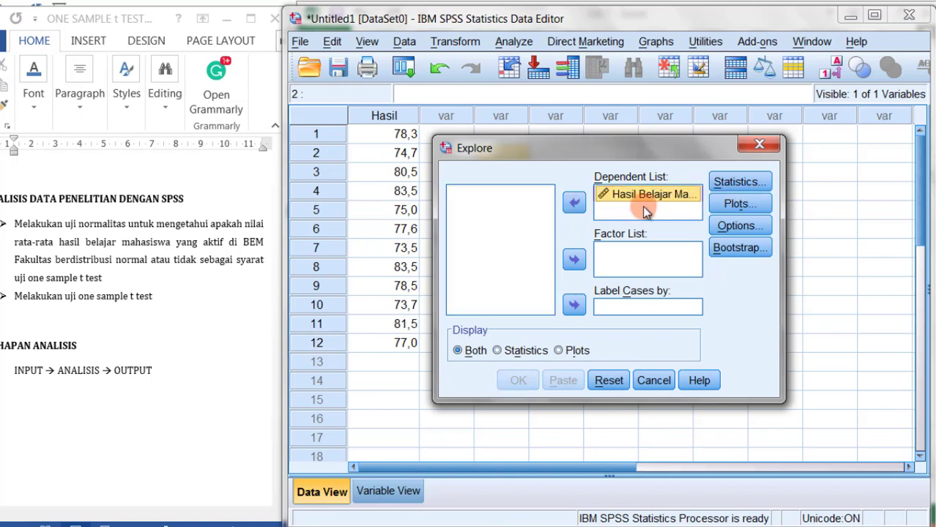
# - Include normality plots with tests in the Explore plots and run the analysis
pyautogui.click(762, 205)
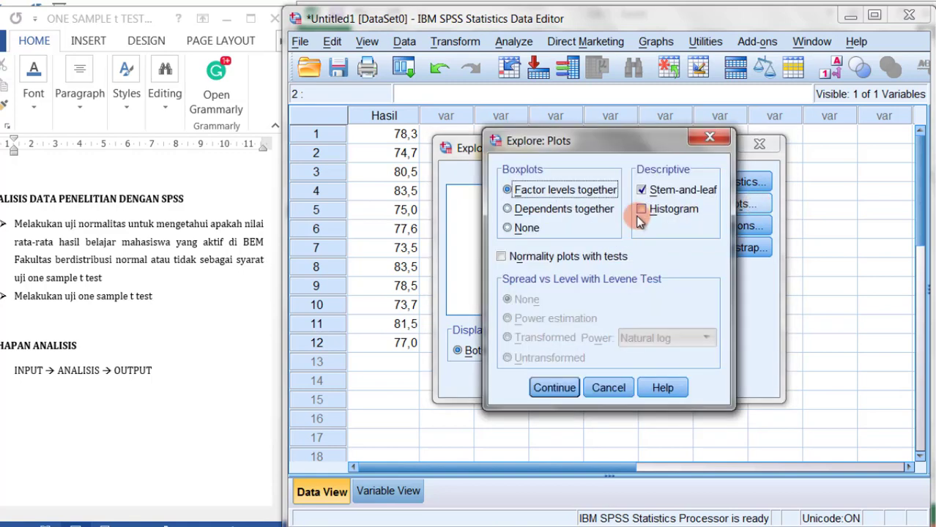
pyautogui.click(503, 256)
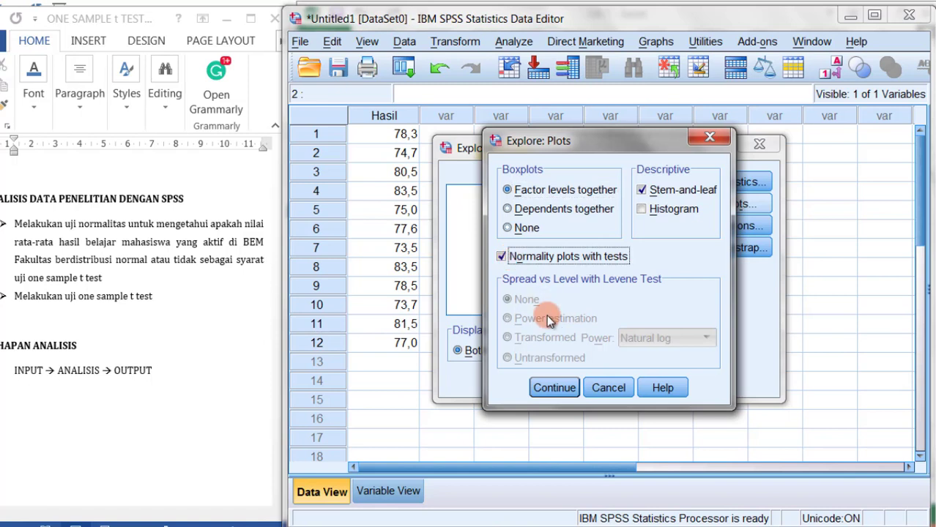
pyautogui.click(555, 388)
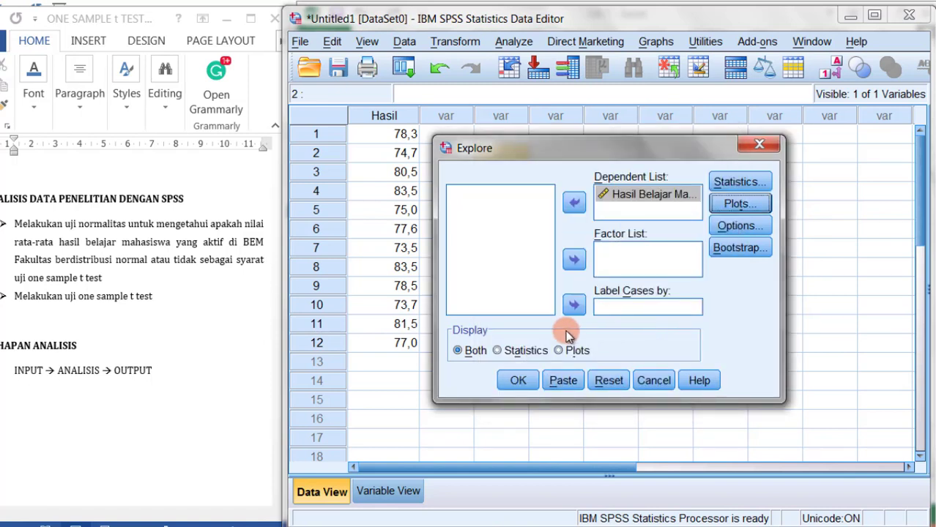
pyautogui.click(519, 380)
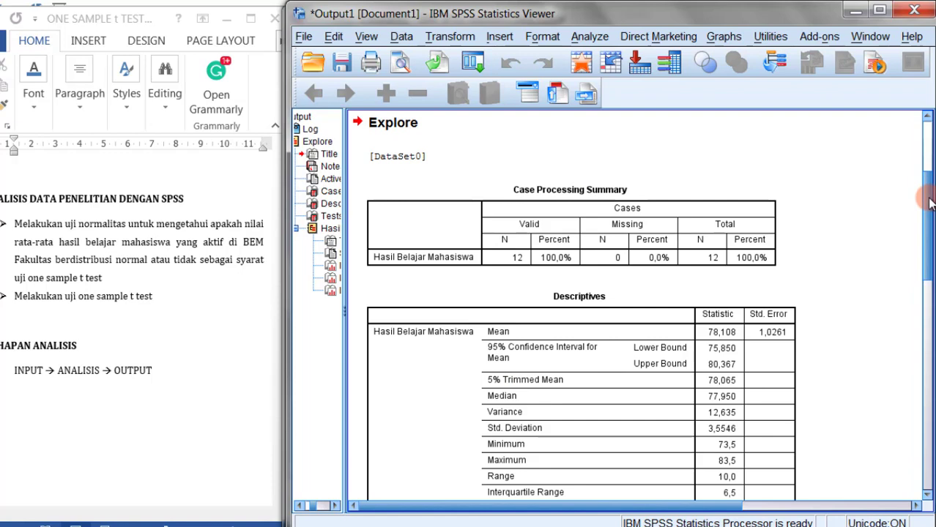
# - Compare the Sig. values in the Tests of Normality table with the 0.05 decision rule in the Word document
pyautogui.moveTo(929, 203); pyautogui.dragTo(928, 286)
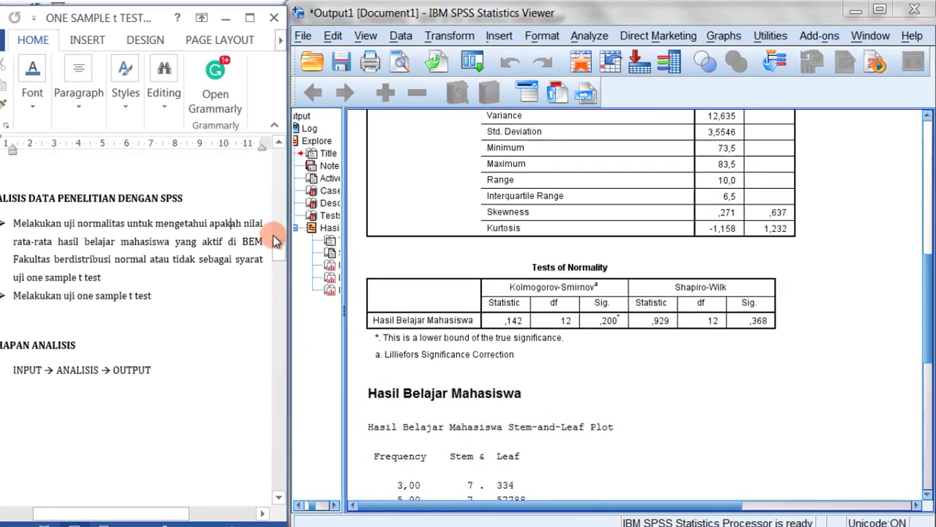
pyautogui.moveTo(278, 249); pyautogui.dragTo(282, 287)
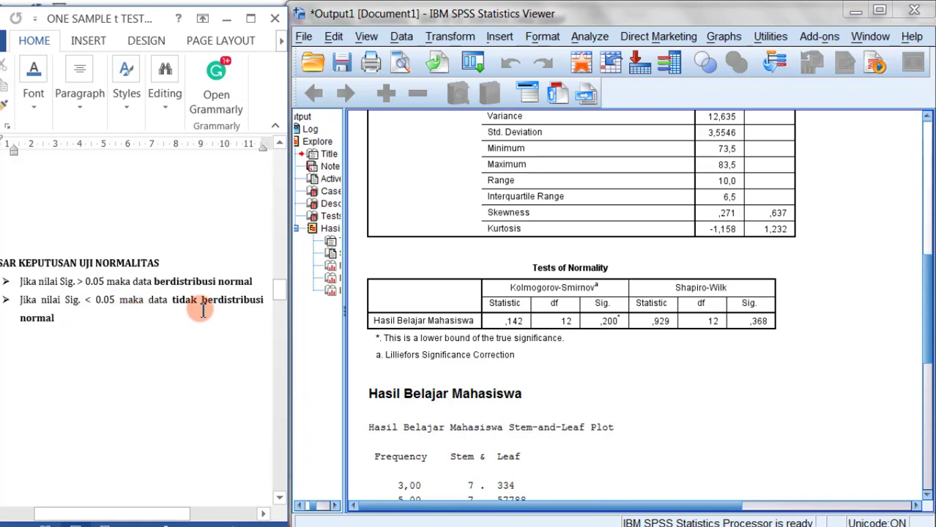
pyautogui.click(457, 354)
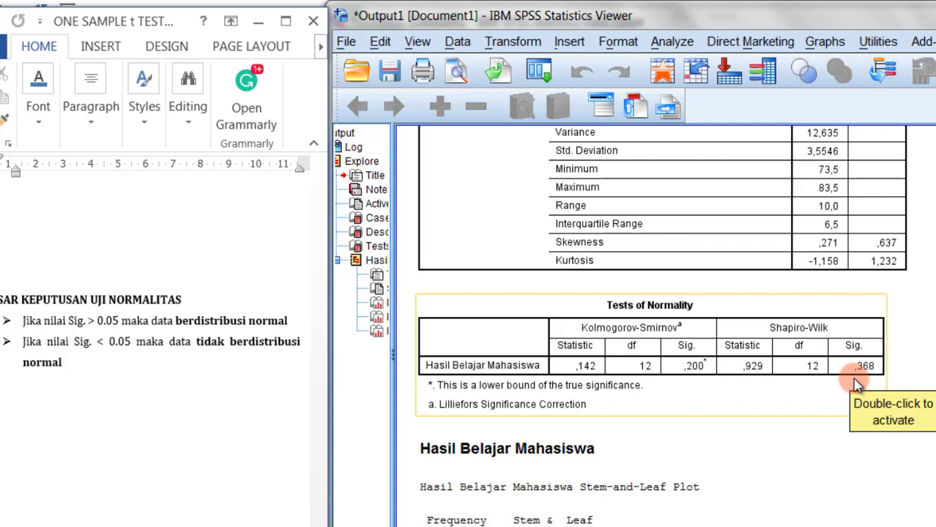
pyautogui.scroll(-1, 830, 399)
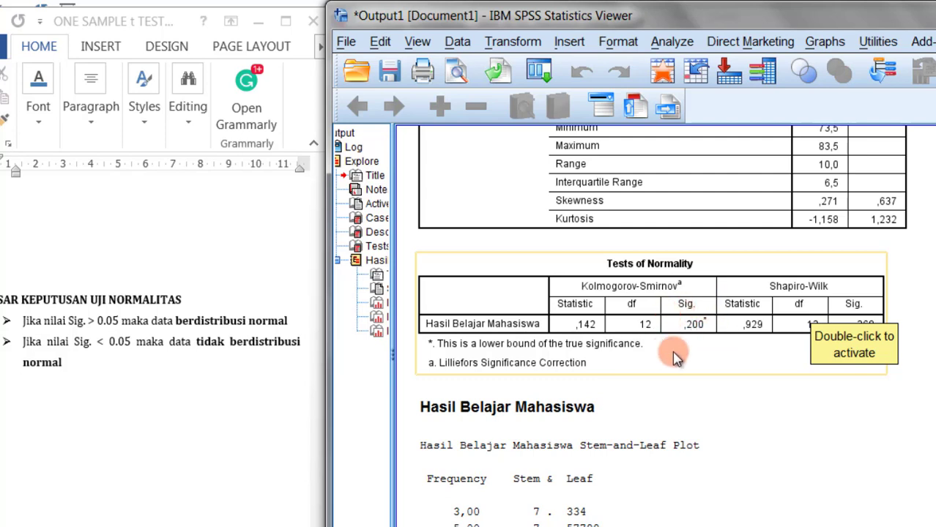
pyautogui.click(747, 409)
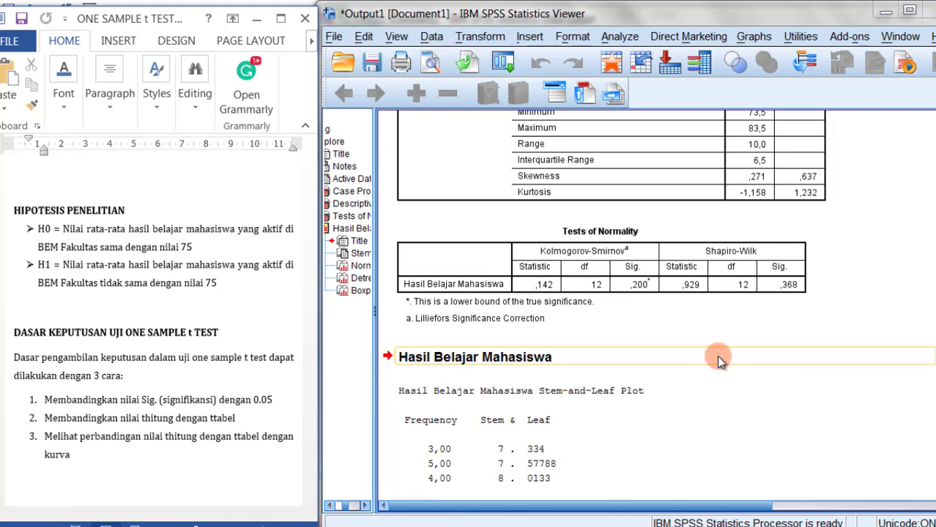
# - Return to the data set and review the H0 and H1 research hypotheses in the Word document
pyautogui.click(884, 19)
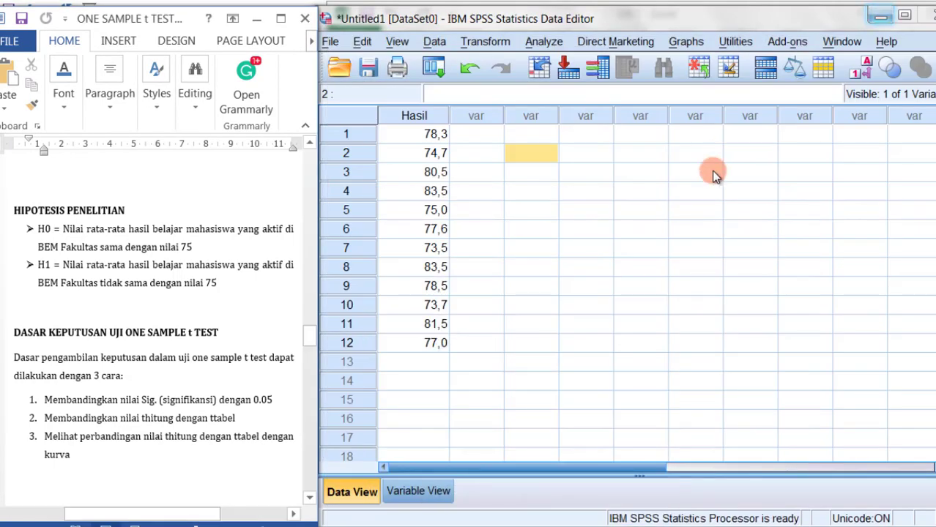
pyautogui.click(641, 191)
pyautogui.click(572, 174)
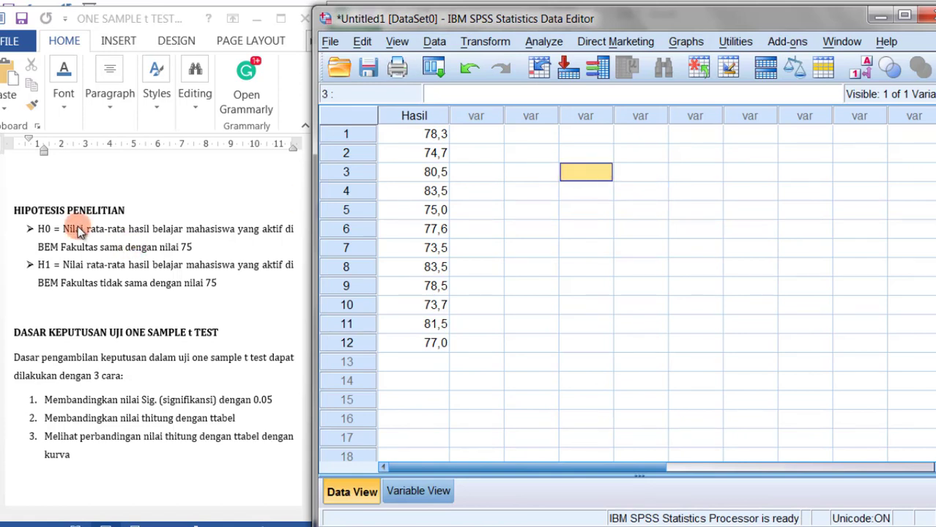
pyautogui.click(211, 247)
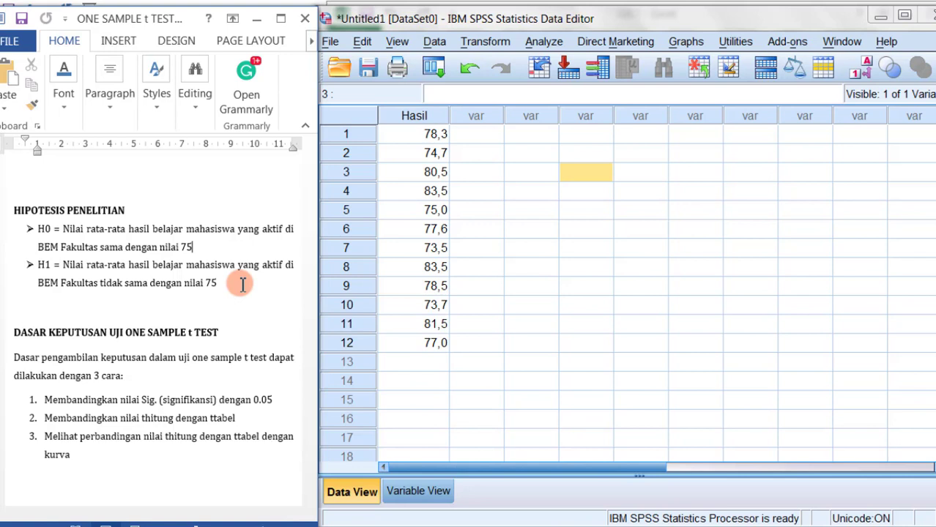
# - Start a One-Sample T Test with Hasil Belajar Mahasiswa as the test variable
pyautogui.click(529, 176)
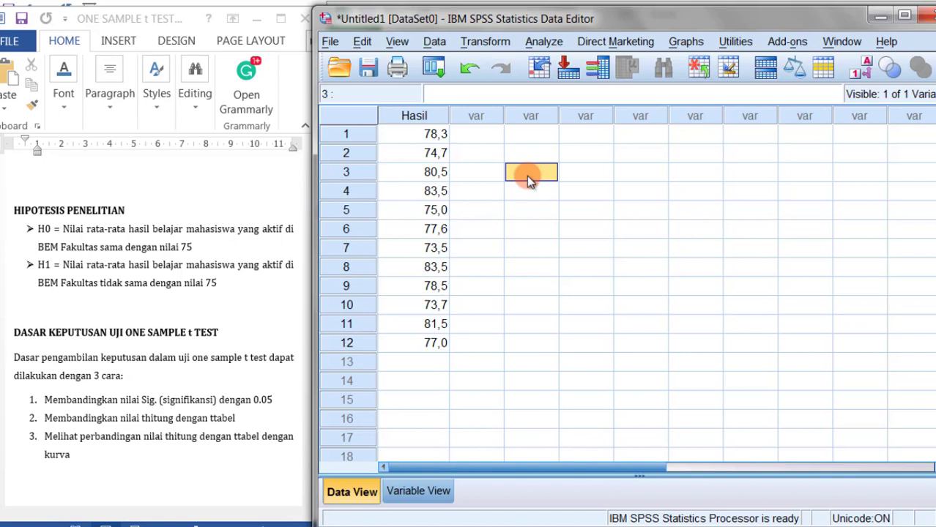
pyautogui.click(551, 41)
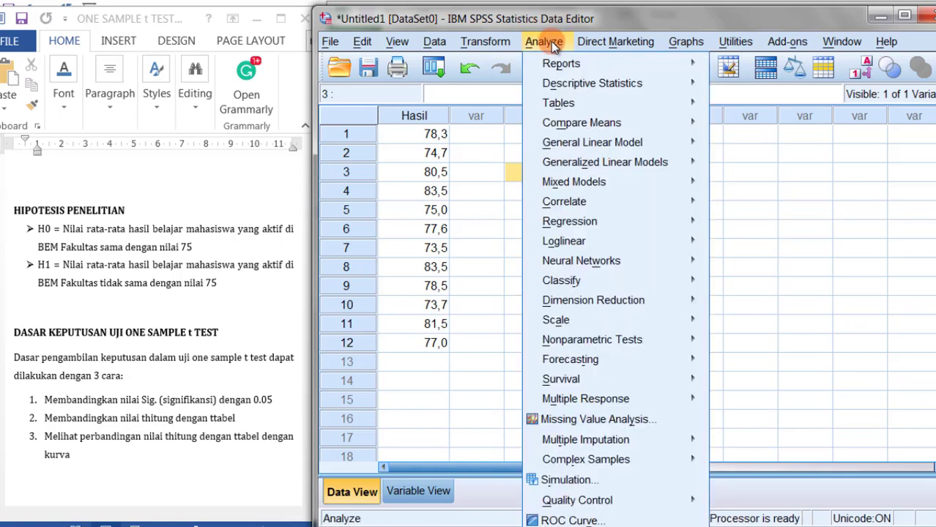
pyautogui.moveTo(662, 127)
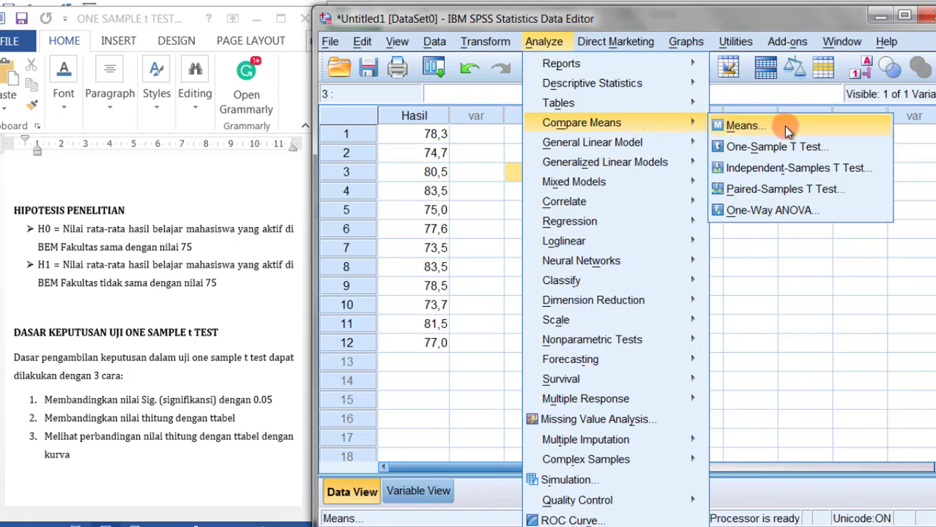
pyautogui.click(848, 146)
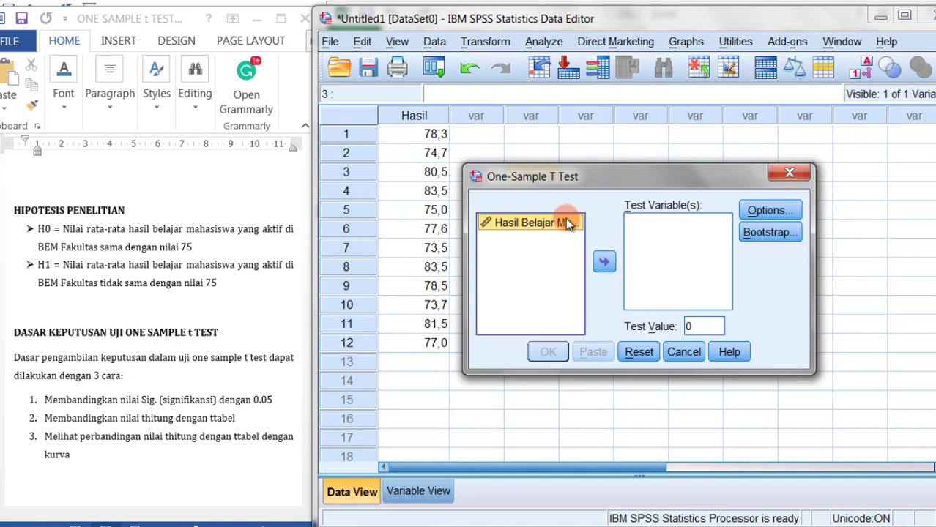
pyautogui.click(604, 262)
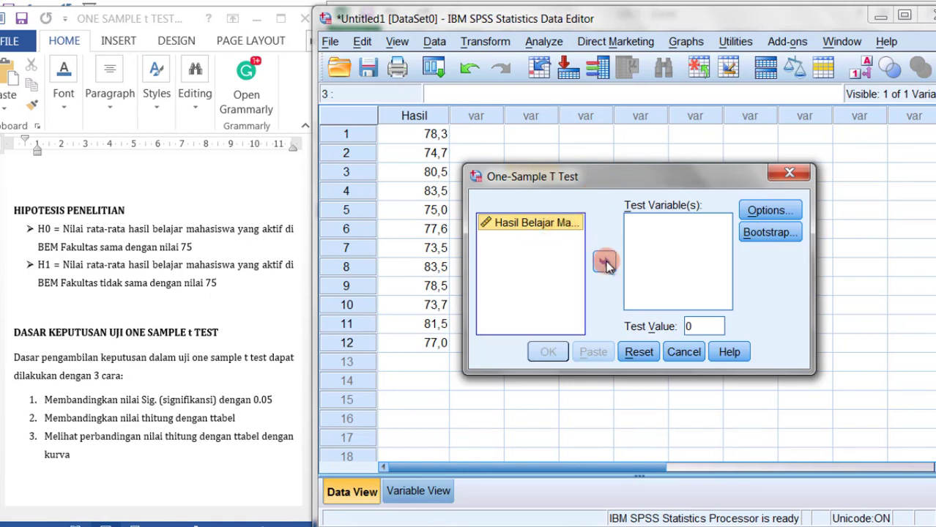
# - Set the test value to 75 and check it against the hypotheses in the Word document
pyautogui.click(694, 325)
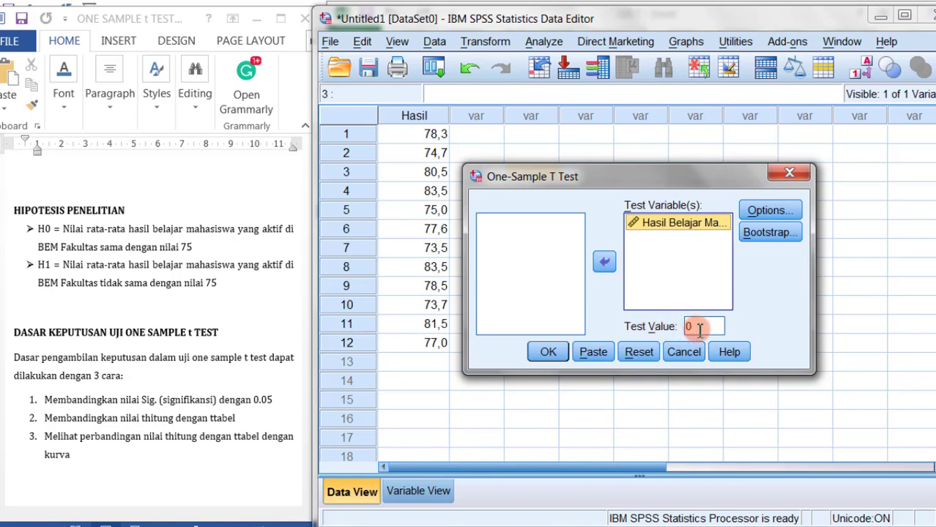
pyautogui.doubleClick(700, 327)
pyautogui.write('75')
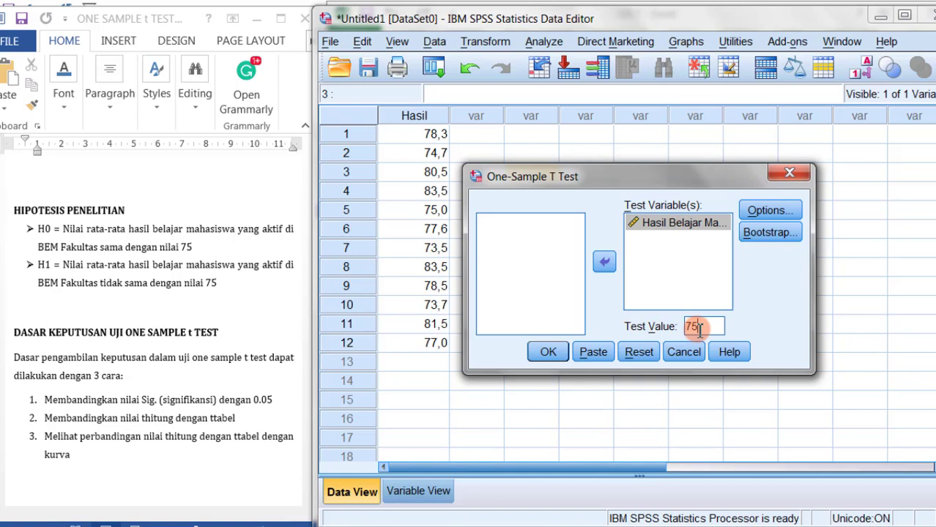
pyautogui.click(205, 248)
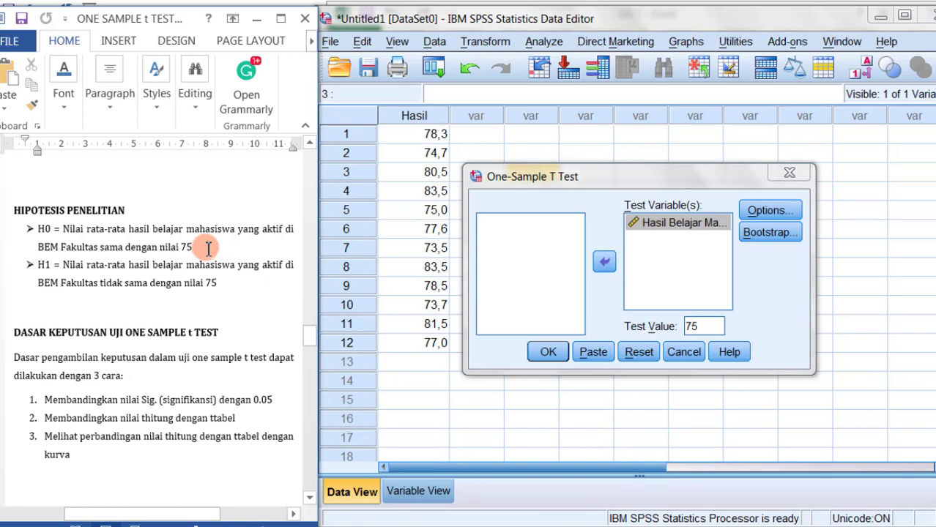
pyautogui.click(659, 265)
pyautogui.doubleClick(704, 326)
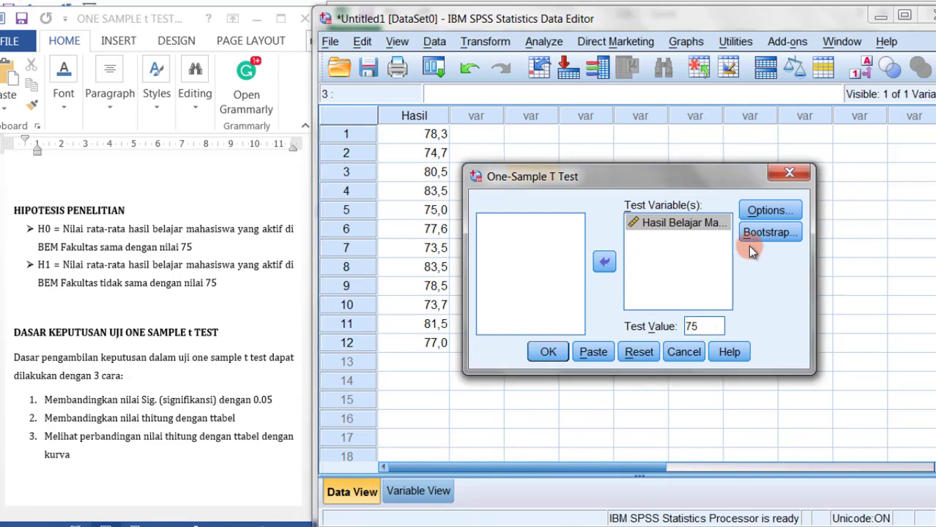
# - Accept the t test options with a 95% confidence interval and exclusion analysis by analysis, leaving bootstrapping off
pyautogui.click(769, 212)
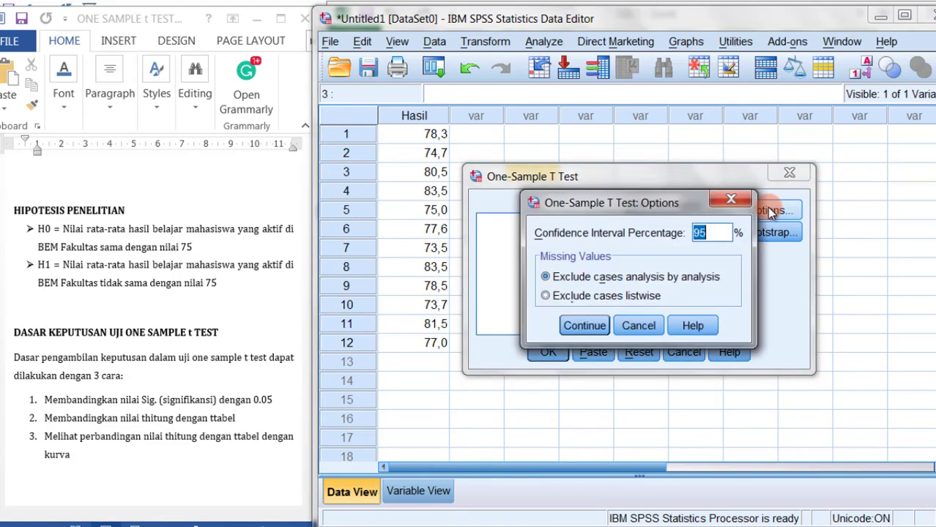
pyautogui.click(713, 233)
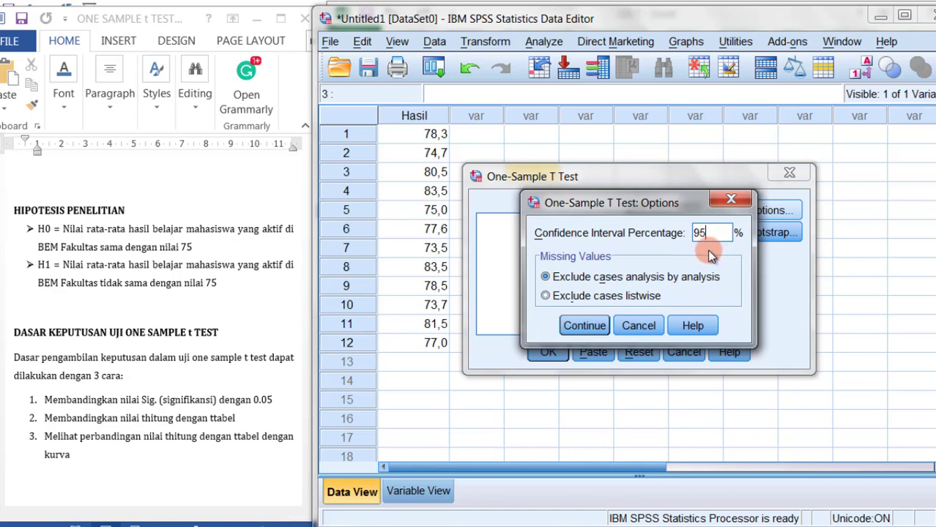
pyautogui.click(595, 330)
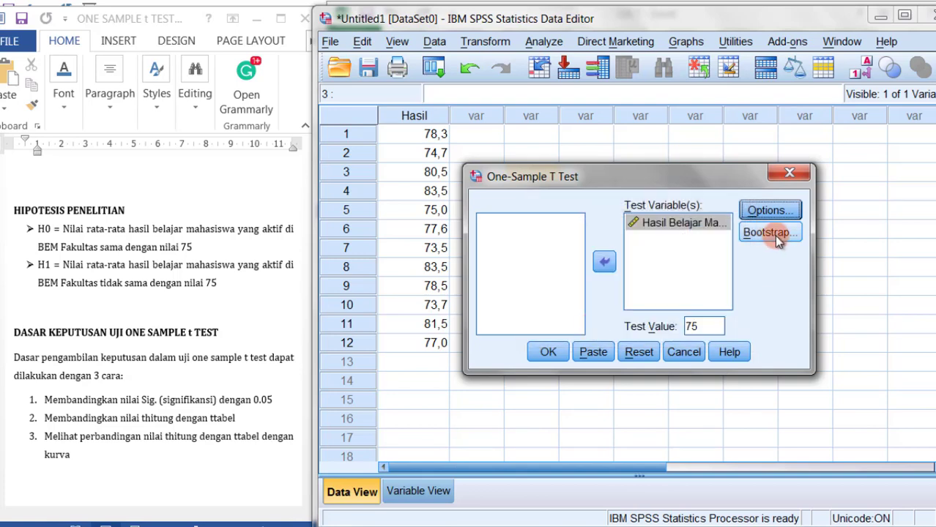
pyautogui.click(776, 237)
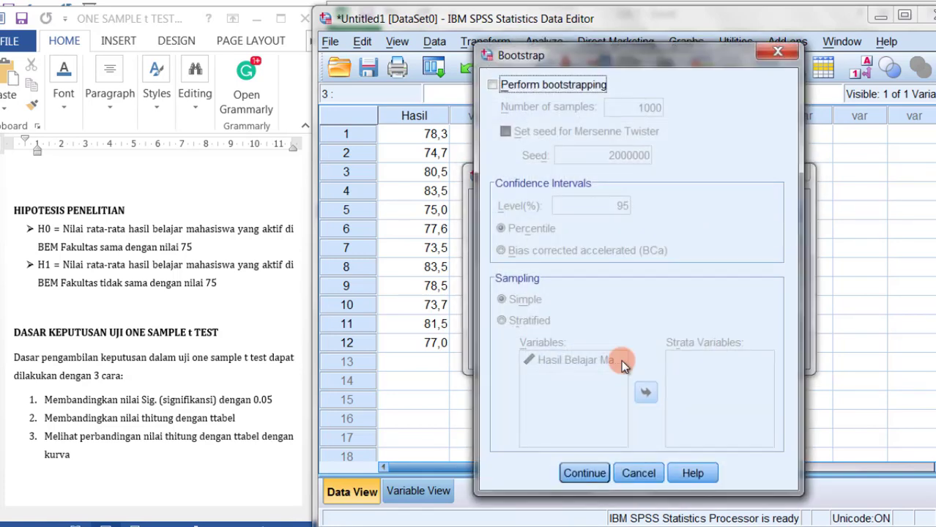
pyautogui.click(599, 474)
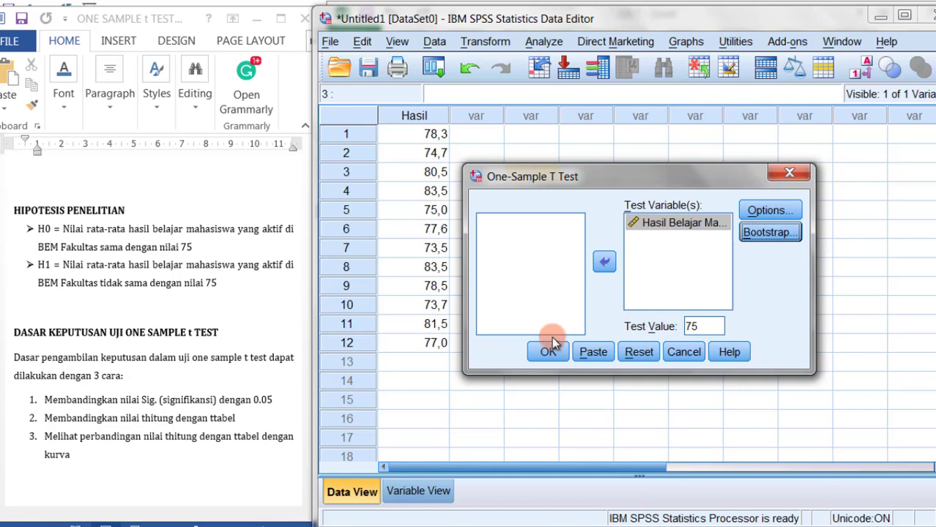
# - Run the one-sample t test and show its T-Test tables in the output
pyautogui.click(549, 352)
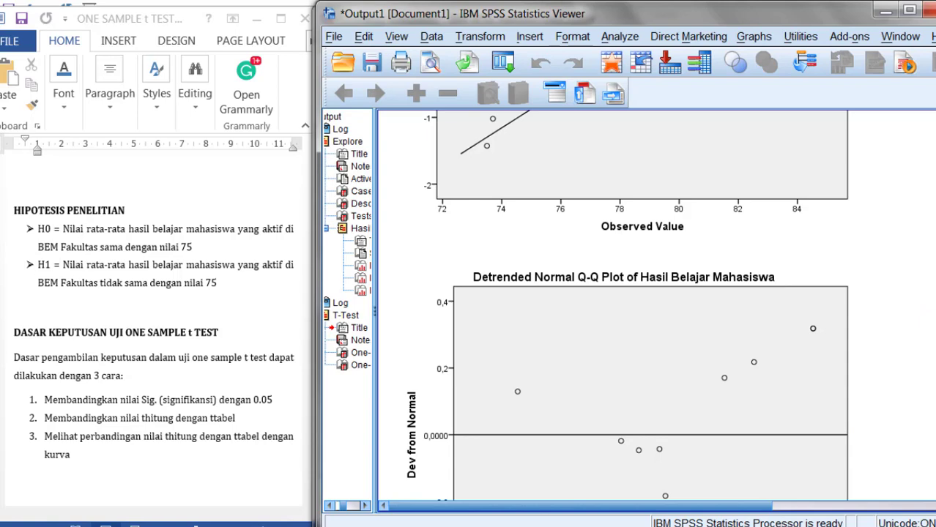
pyautogui.scroll(-3, 612, 307)
pyautogui.scroll(-10, 612, 307)
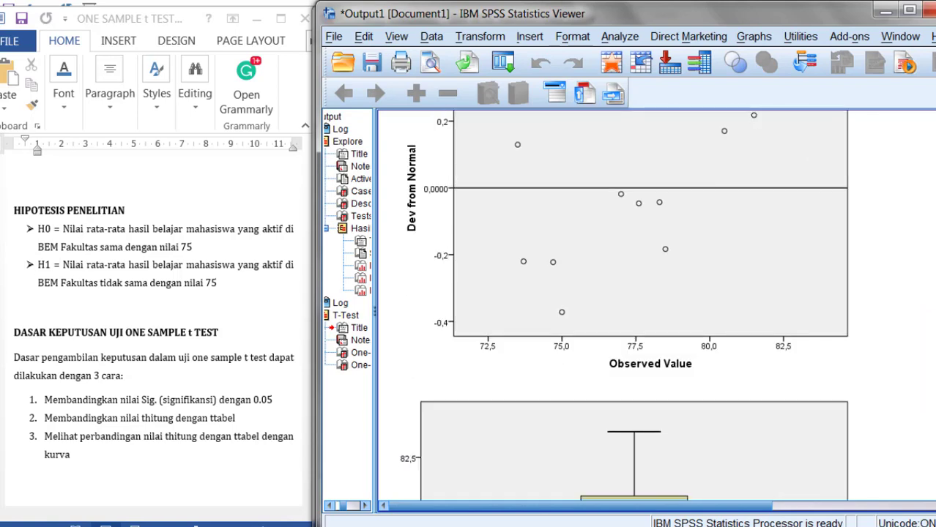
pyautogui.scroll(-10, 612, 307)
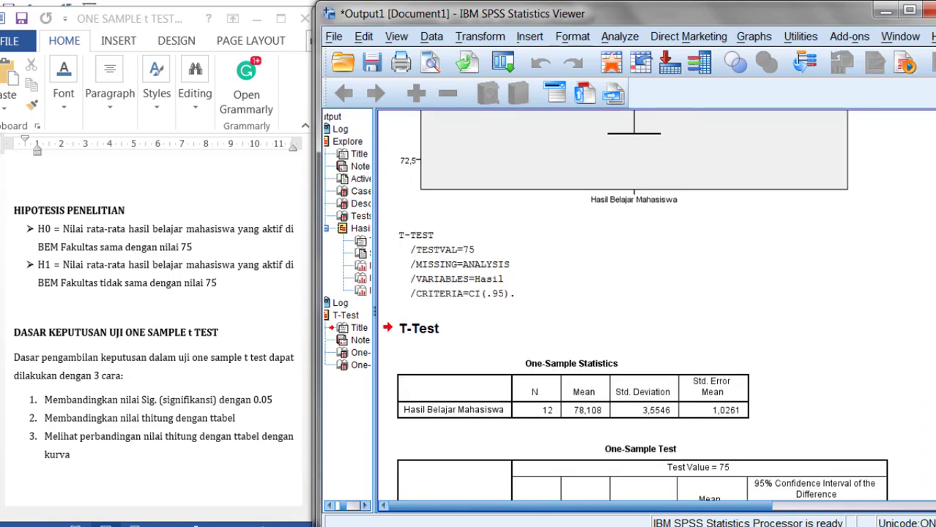
# - Examine the N, mean and standard deviation in One-Sample Statistics together with the One-Sample Test table for Hasil Belajar Mahasiswa
pyautogui.scroll(-2, 634, 305)
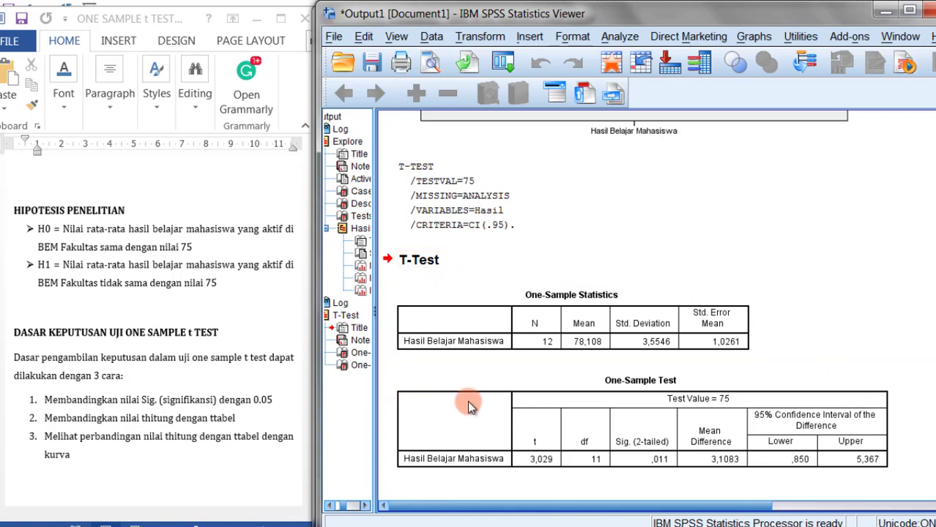
pyautogui.scroll(2, 769, 345)
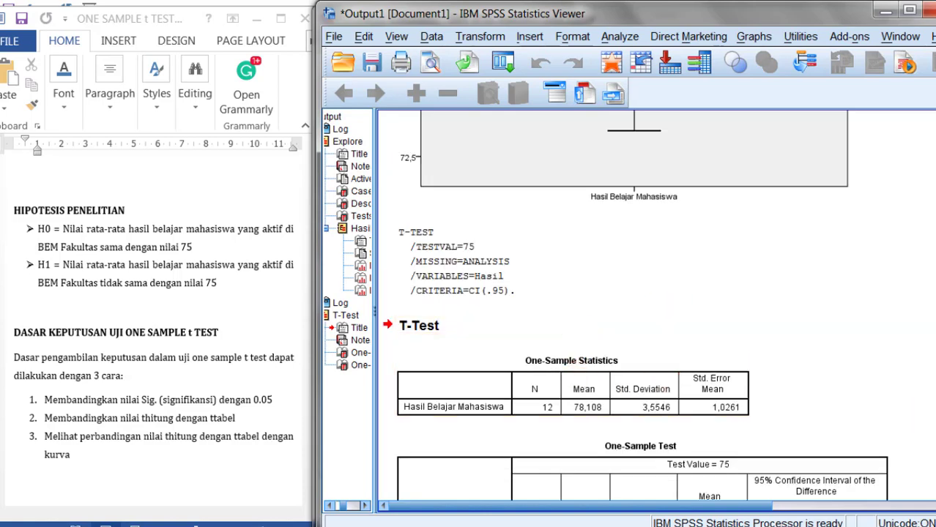
pyautogui.scroll(-2, 861, 421)
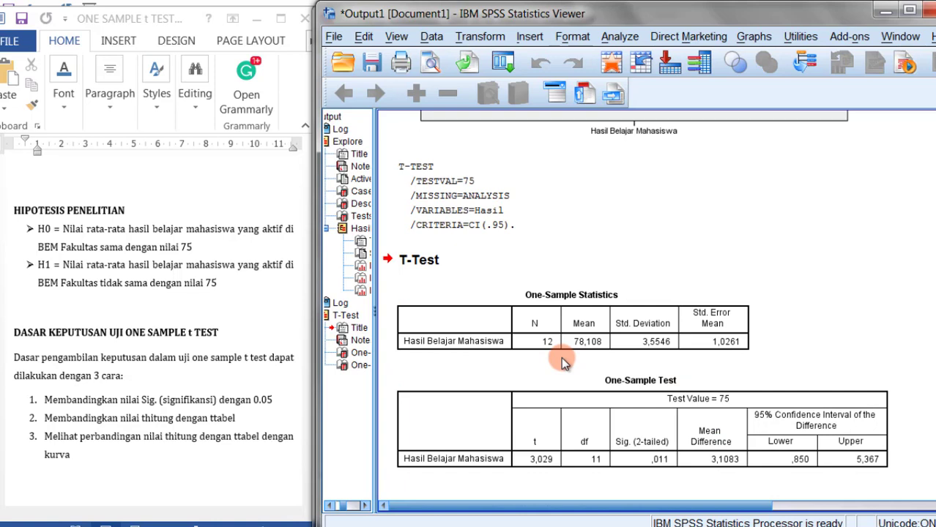
pyautogui.click(543, 342)
pyautogui.click(589, 341)
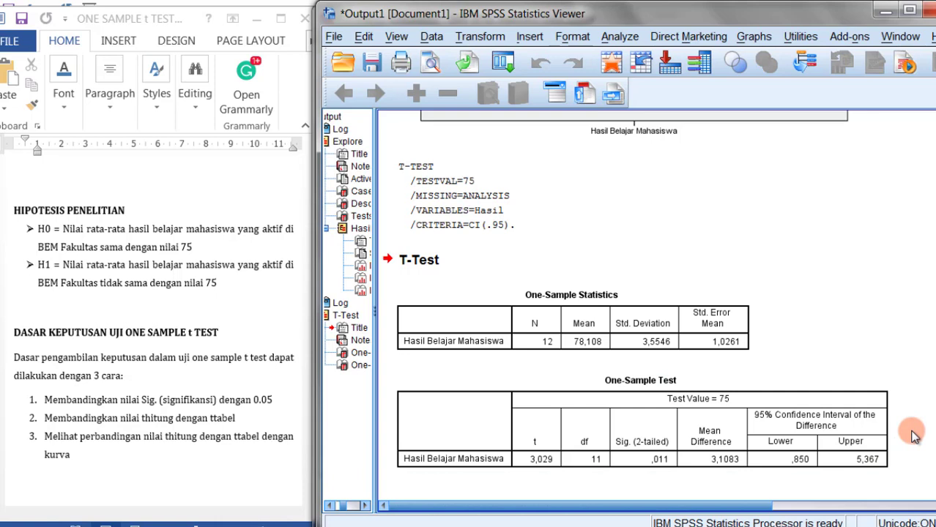
# - Review the three decision methods for the one sample t test listed in the Word document
pyautogui.click(173, 383)
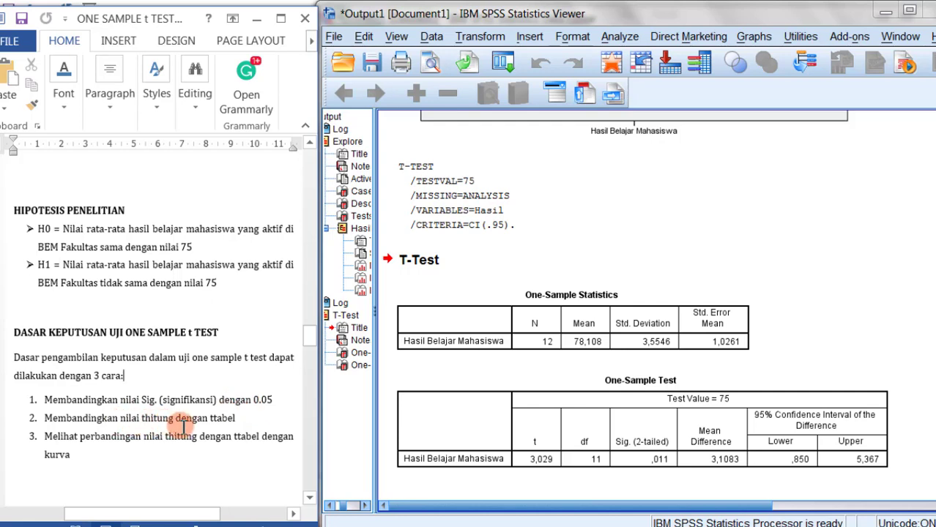
pyautogui.click(245, 418)
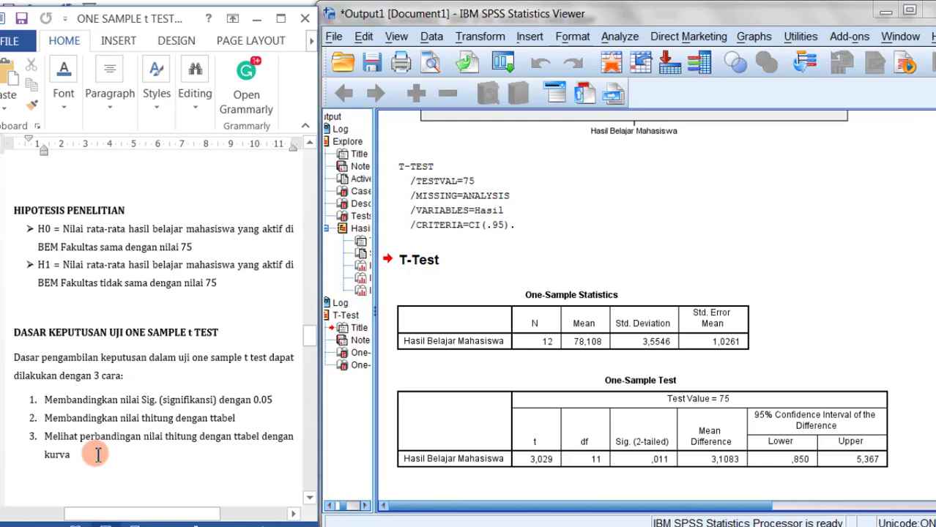
pyautogui.click(97, 455)
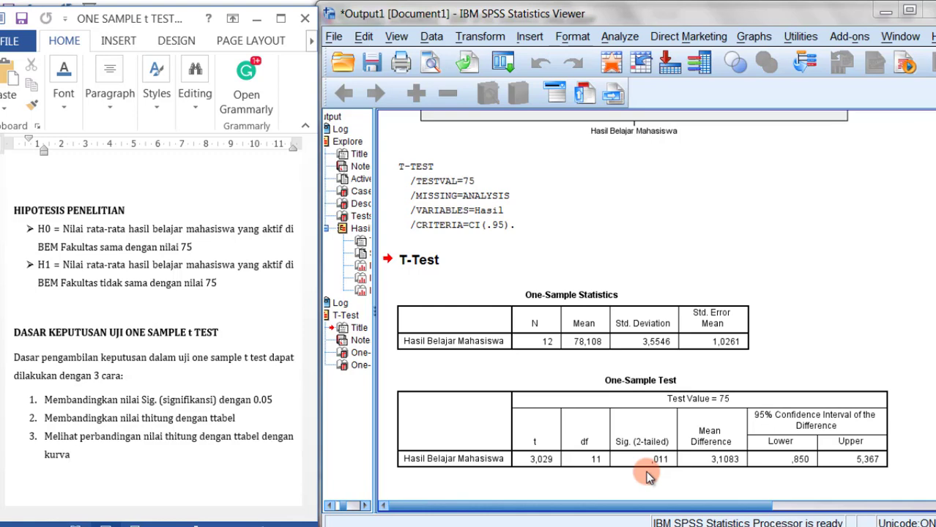
# - Read the Sig. (2-tailed) decision rules against 0.05 in the Word document and recheck the H0 and H1 hypotheses
pyautogui.moveTo(309, 360); pyautogui.dragTo(309, 375)
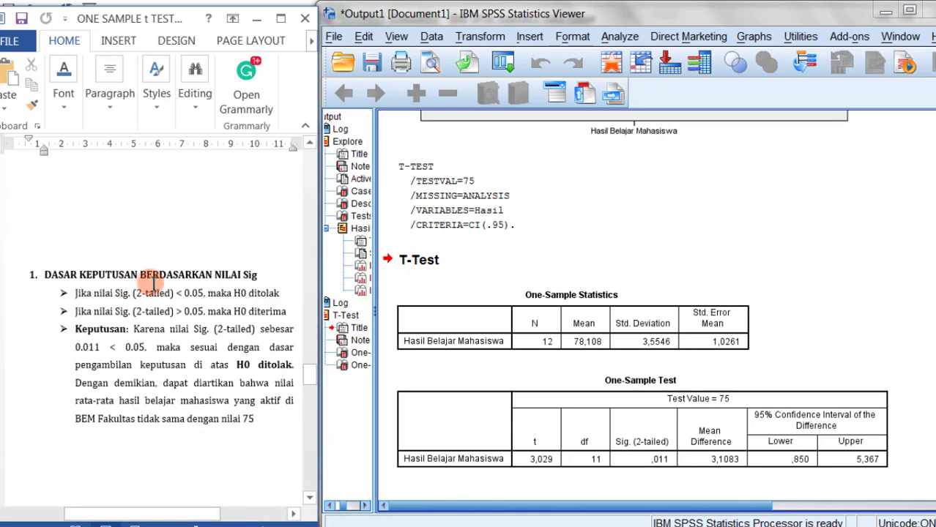
pyautogui.click(262, 295)
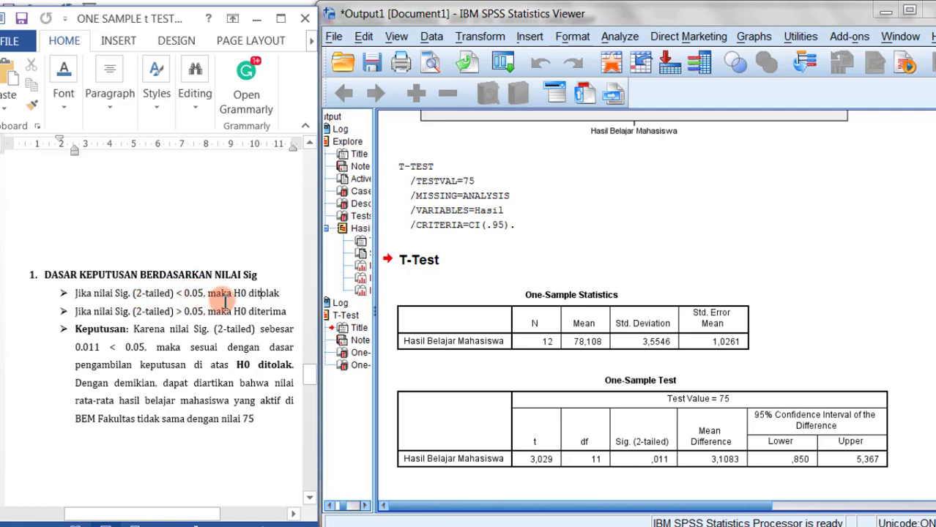
pyautogui.click(286, 294)
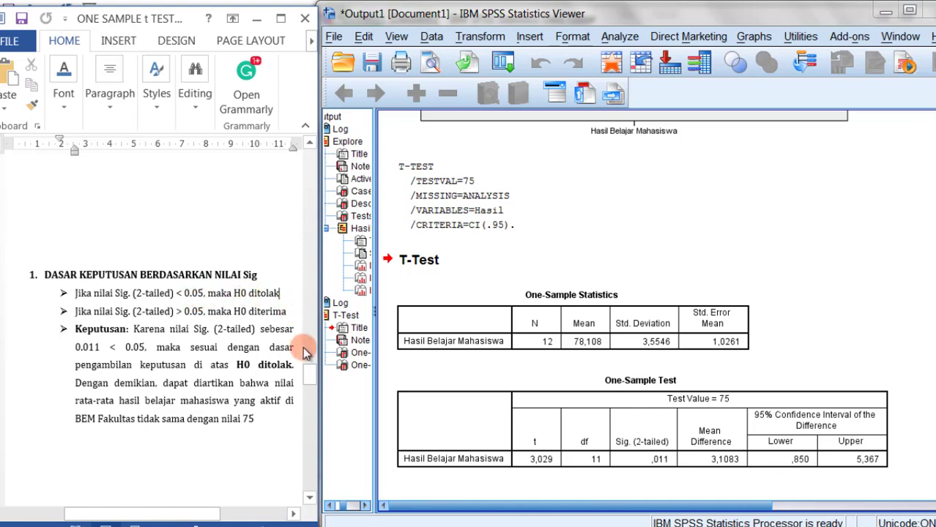
pyautogui.moveTo(310, 375); pyautogui.dragTo(310, 333)
pyautogui.click(203, 283)
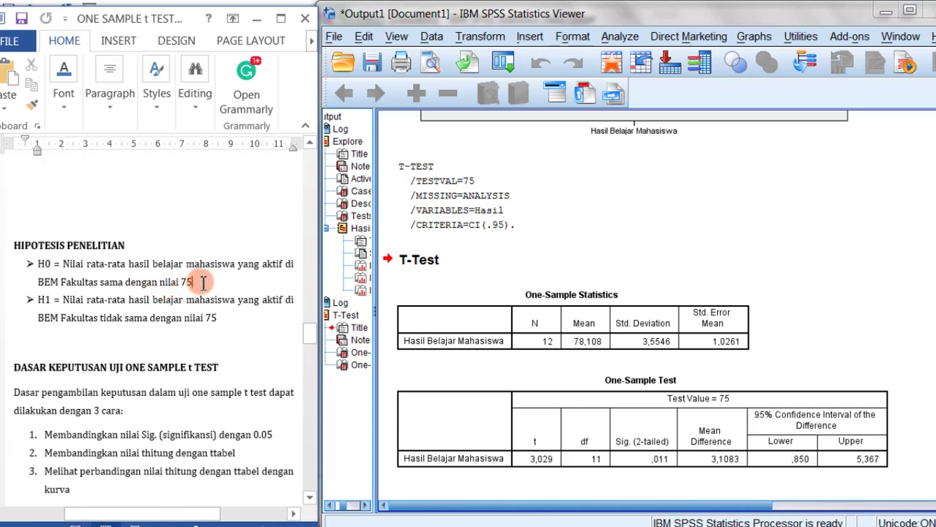
pyautogui.click(231, 318)
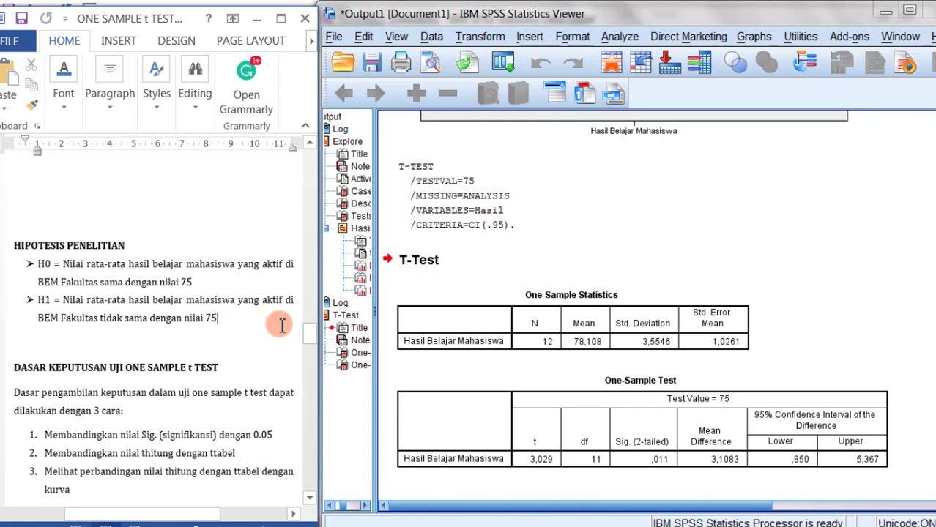
# - Read the Keputusan paragraph under the Sig. decision rules and compare it with Sig. (2-tailed) in the One-Sample Test table
pyautogui.moveTo(308, 333); pyautogui.dragTo(308, 373)
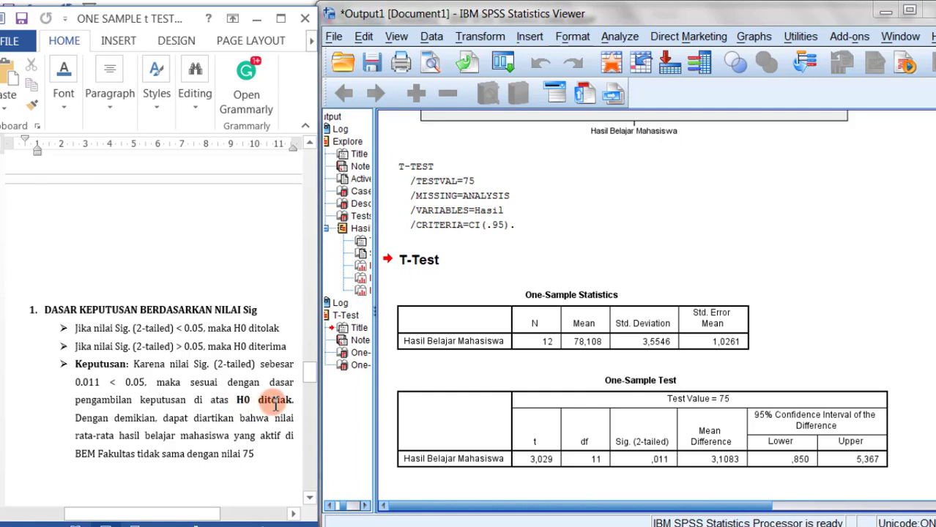
pyautogui.click(270, 455)
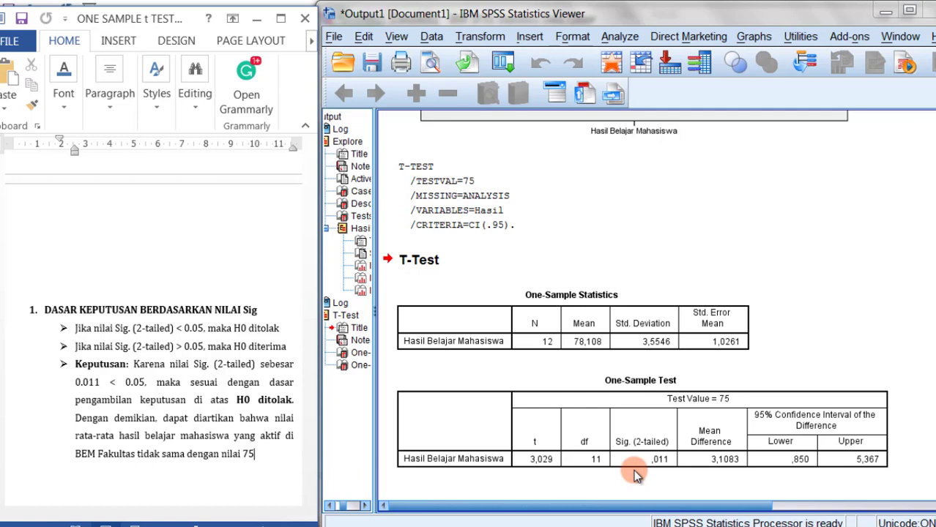
pyautogui.click(229, 379)
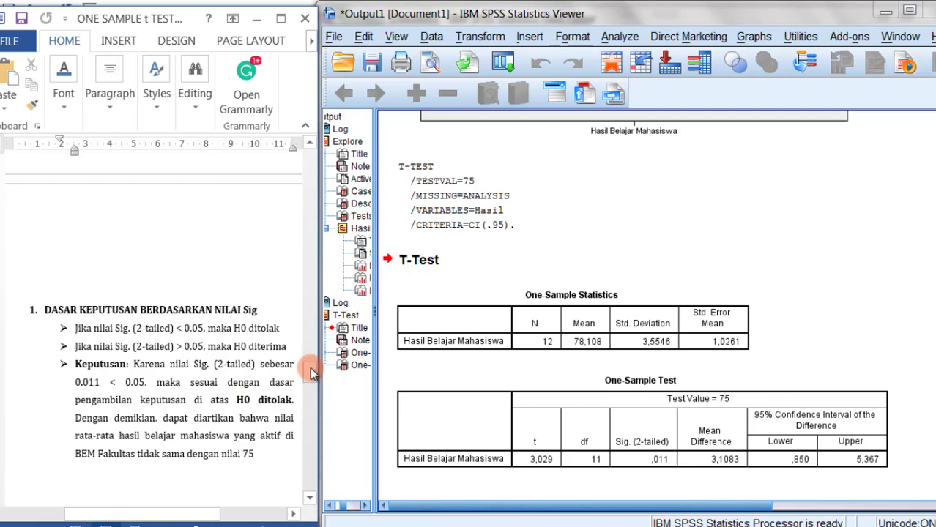
# - Read the rules for comparing thitung with ttabel in section 2 of the Word document
pyautogui.moveTo(311, 372); pyautogui.dragTo(311, 418)
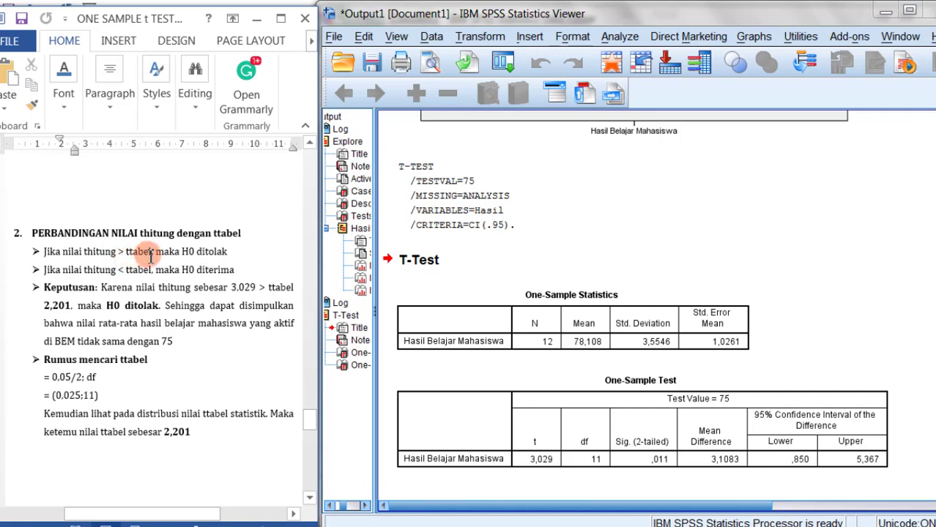
pyautogui.click(251, 251)
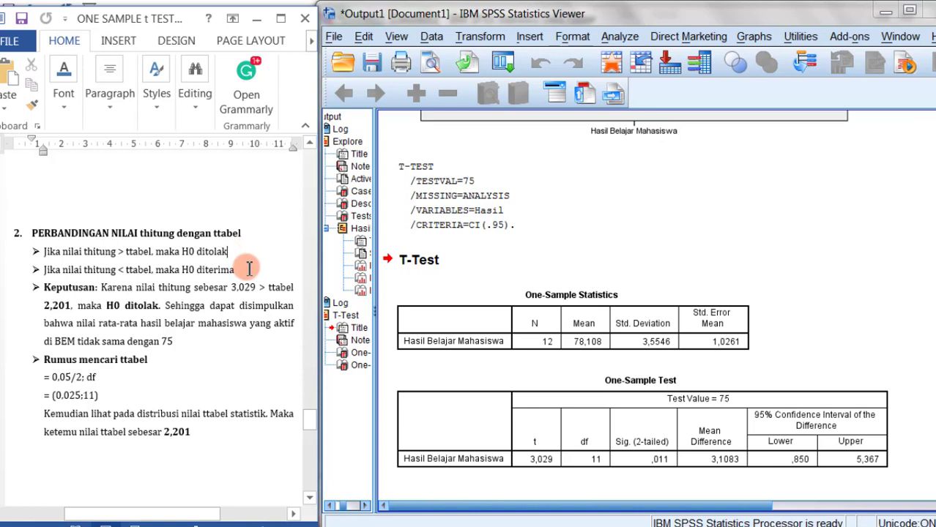
pyautogui.click(249, 269)
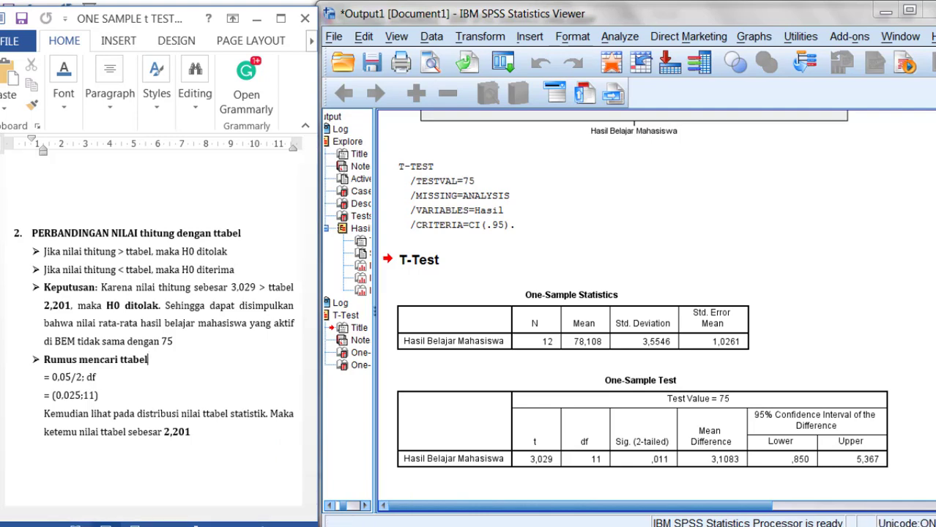
# - Bring up the T tabel image beside the Word document and look up the t value for 0.025 and df 11
pyautogui.click(331, 525)
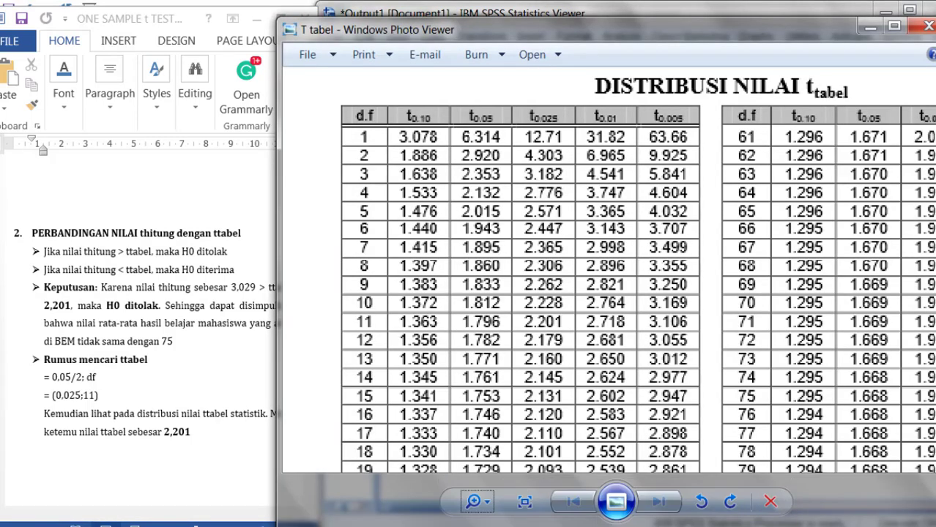
pyautogui.moveTo(549, 31); pyautogui.dragTo(568, 23)
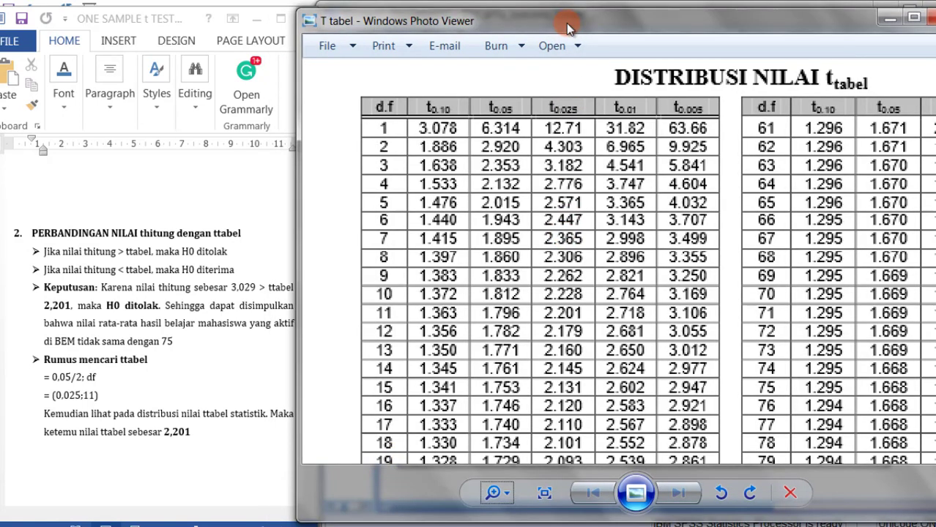
pyautogui.moveTo(481, 21); pyautogui.dragTo(507, 19)
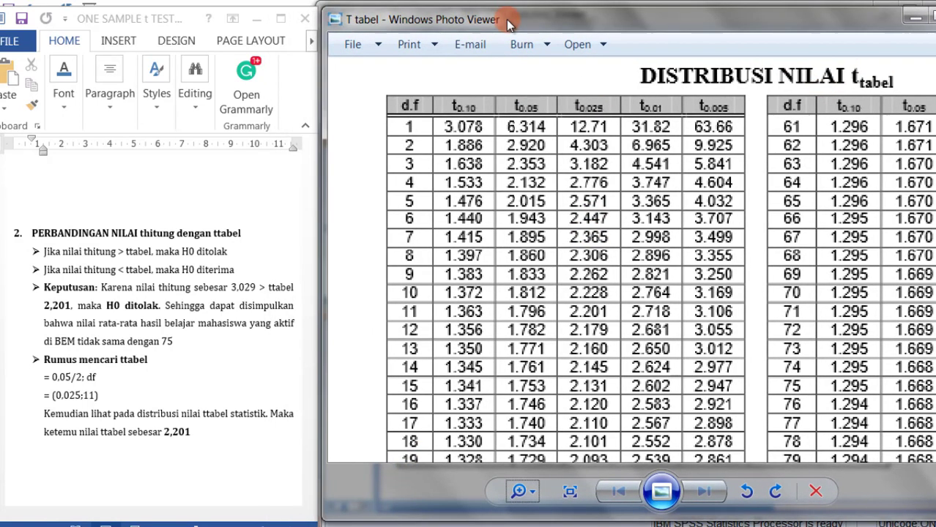
pyautogui.click(175, 358)
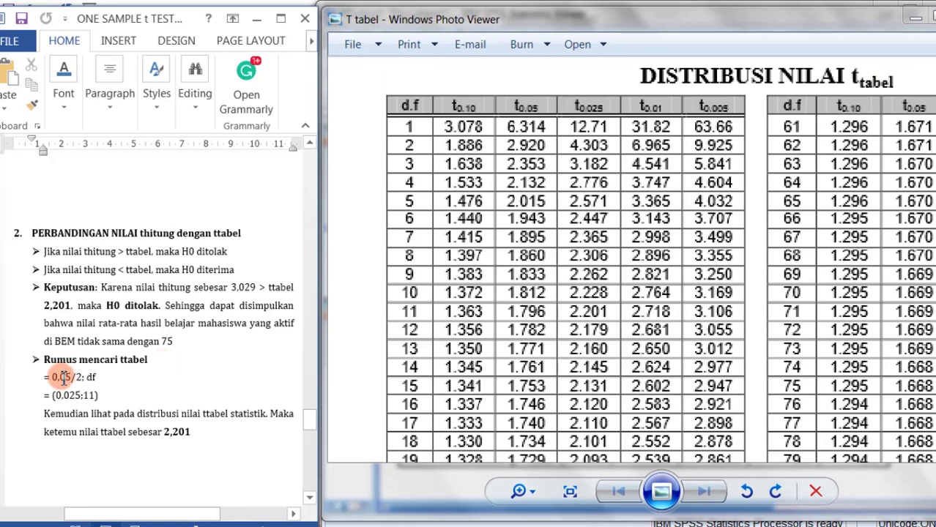
pyautogui.click(114, 376)
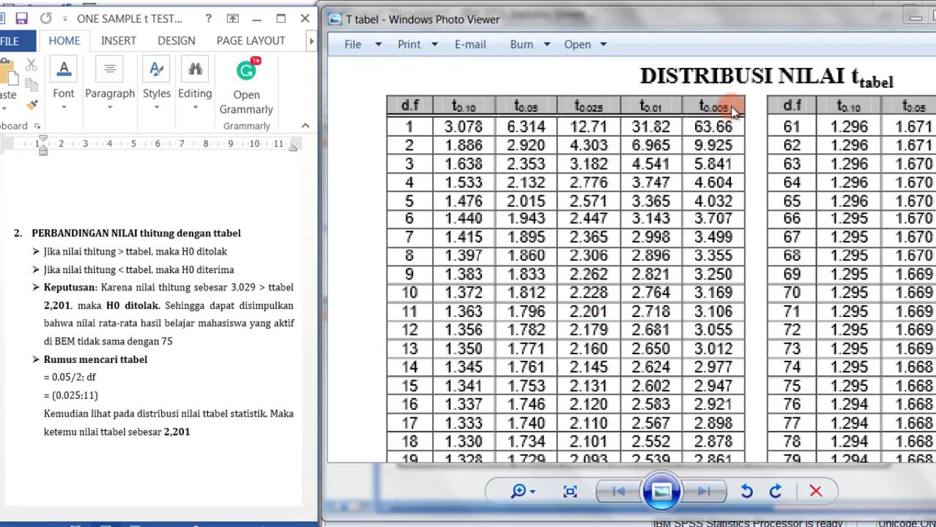
# - Minimize the T tabel image and check the thitung versus ttabel decision in the Word document against the SPSS output
pyautogui.click(911, 19)
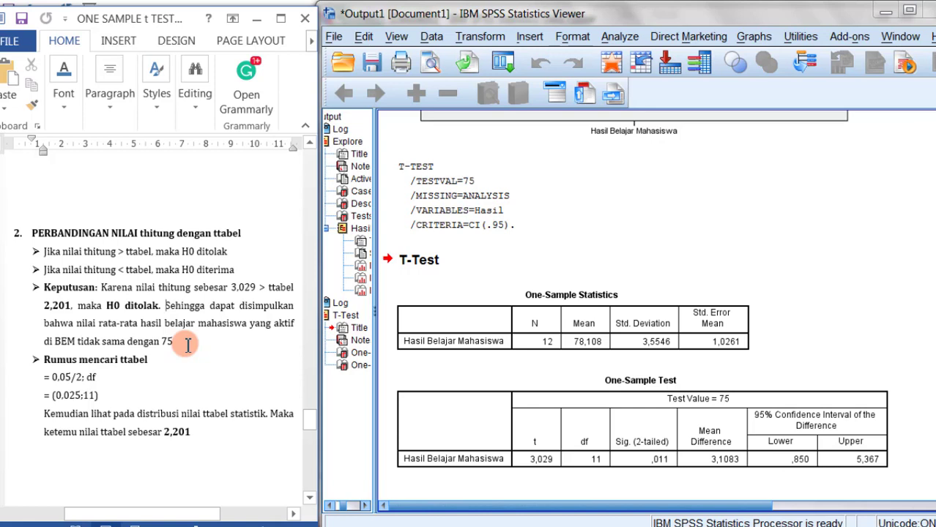
pyautogui.click(188, 346)
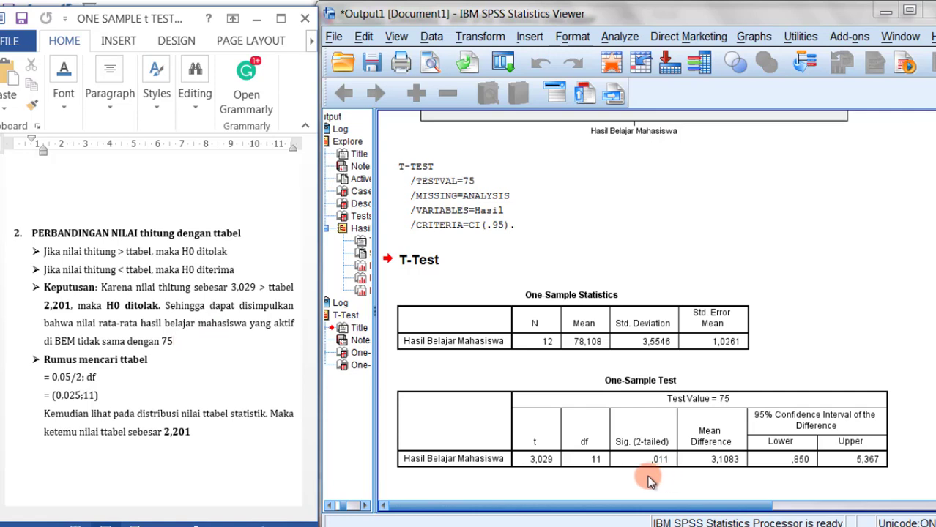
pyautogui.click(254, 323)
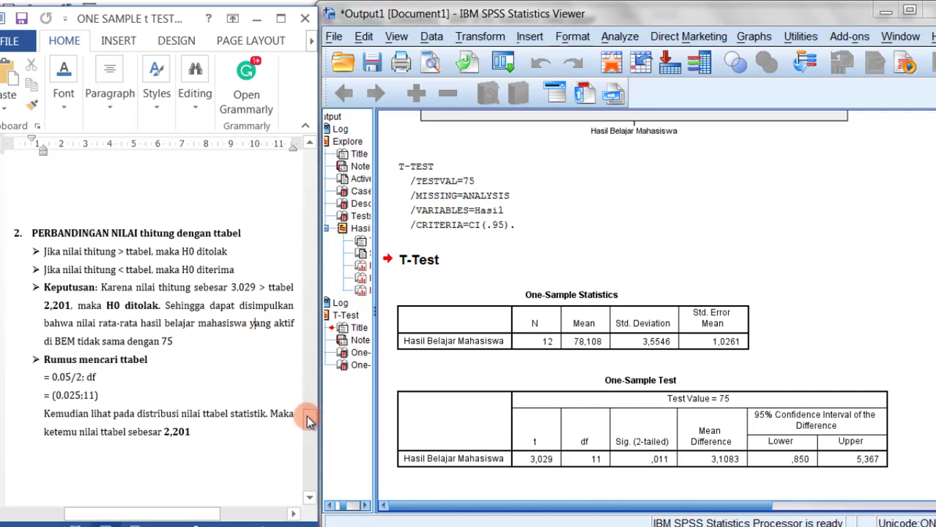
# - Examine the curve-based decision in section 3 of the Word document, cross-checking it against the thitung and ttabel rules in section 2
pyautogui.moveTo(308, 421); pyautogui.dragTo(309, 466)
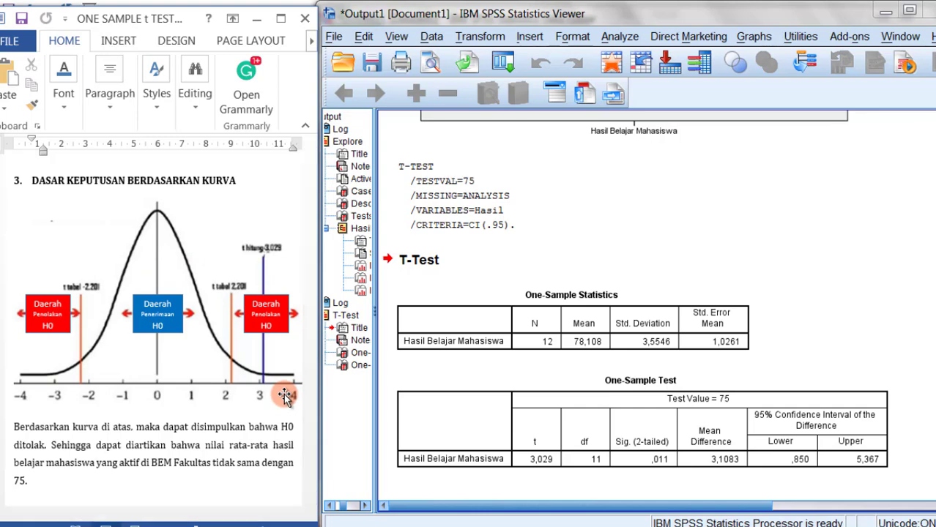
pyautogui.scroll(10, 284, 393)
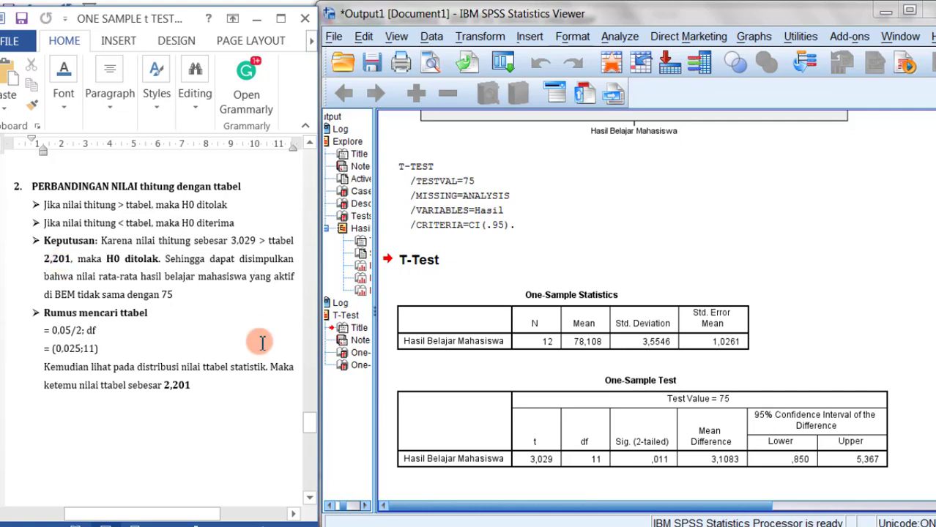
pyautogui.moveTo(308, 425); pyautogui.dragTo(308, 473)
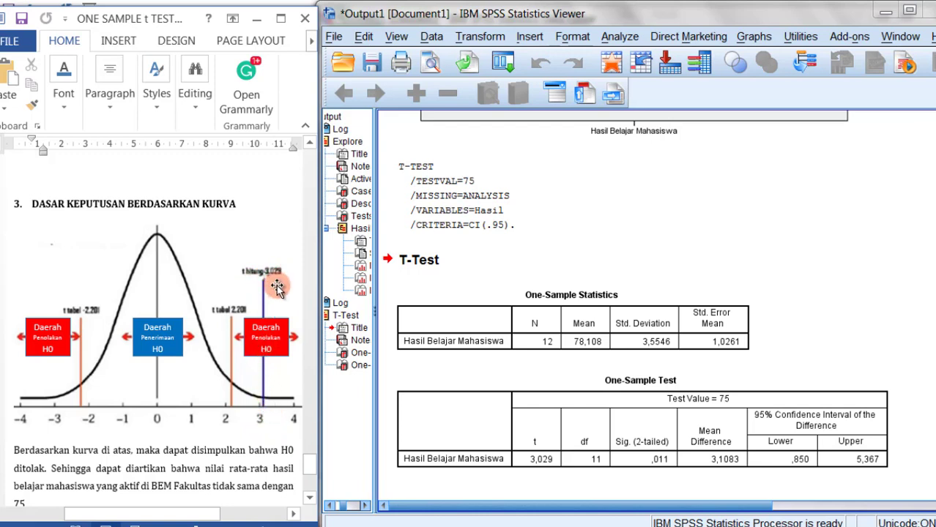
pyautogui.click(309, 498)
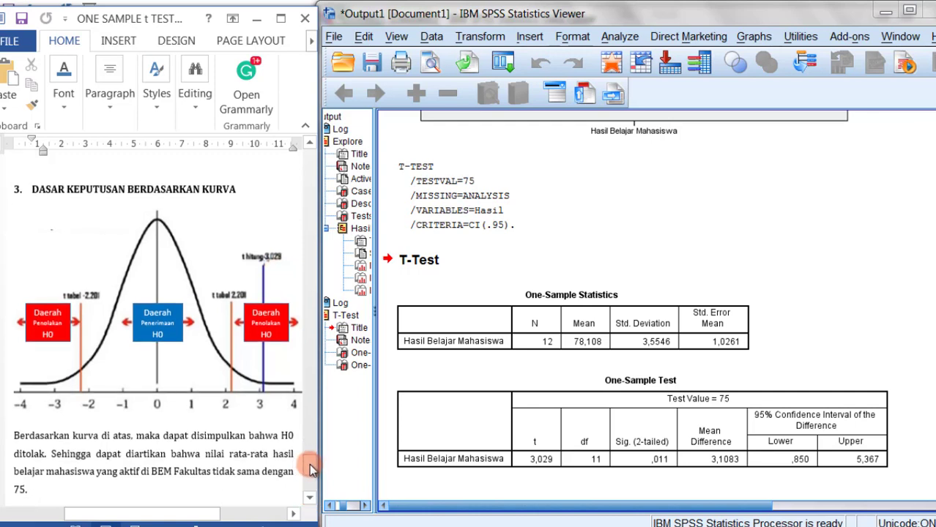
pyautogui.moveTo(309, 469); pyautogui.dragTo(310, 419)
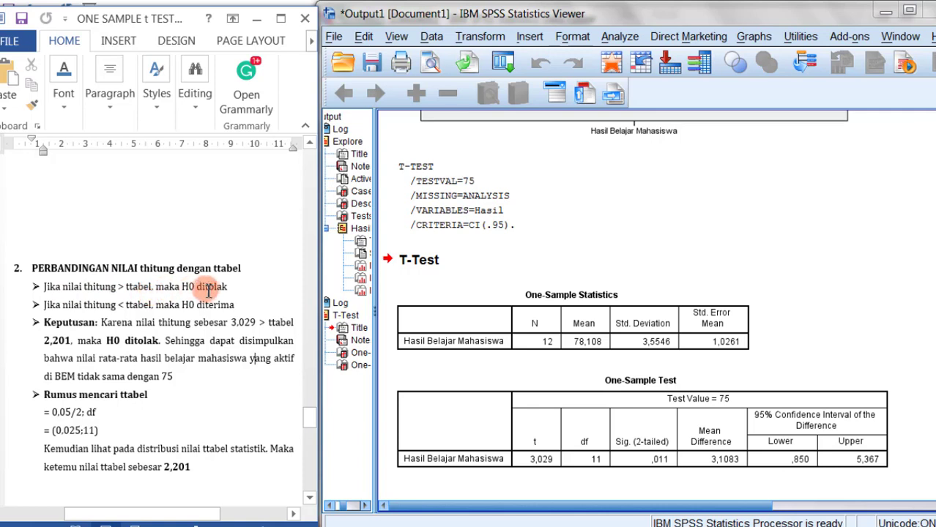
pyautogui.moveTo(310, 416); pyautogui.dragTo(310, 471)
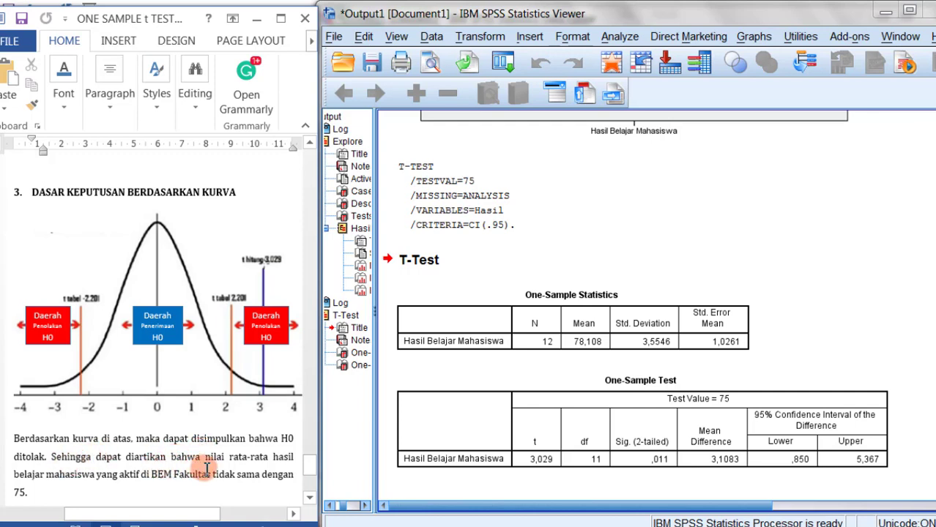
pyautogui.moveTo(309, 462); pyautogui.dragTo(309, 467)
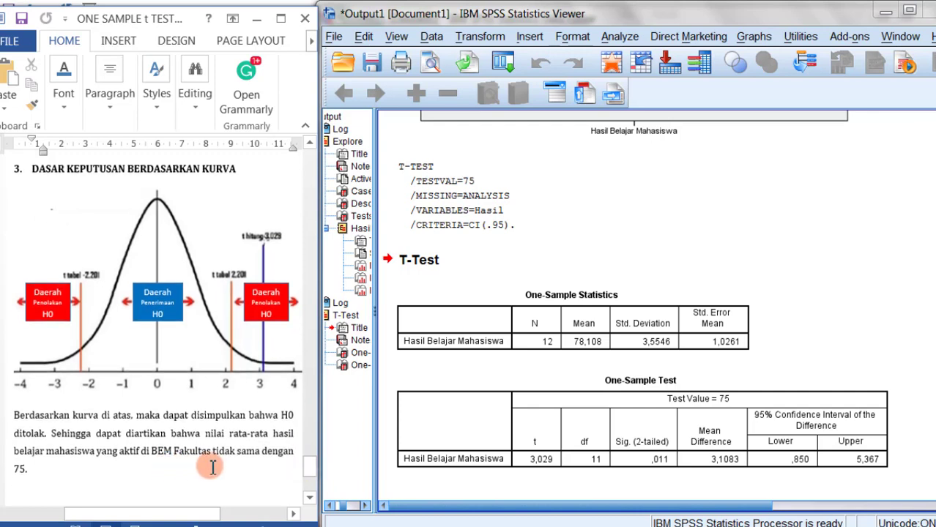